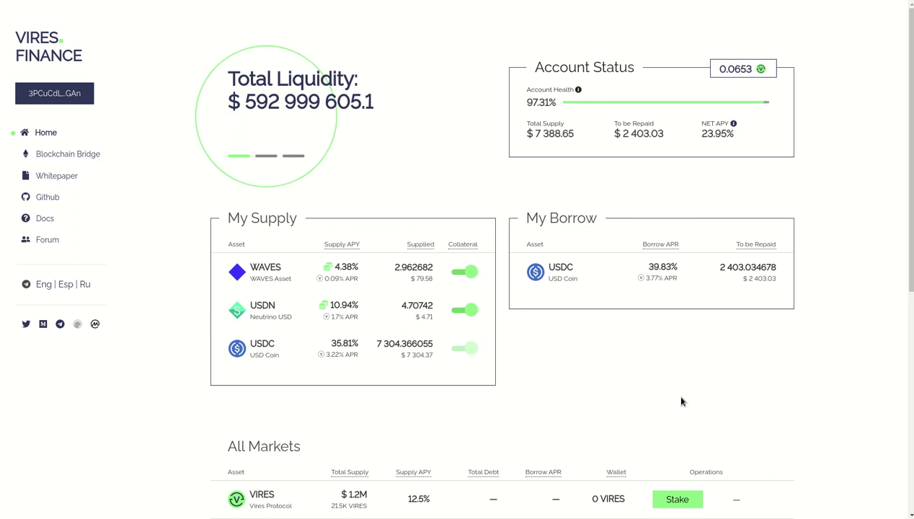
- Open YouTube in a new browser tab from the 'you' address-bar suggestion
{"action": "scroll", "coordinate": [705, 400], "scroll_direction": "down", "scroll_amount": 1}
{"action": "scroll", "coordinate": [705, 401], "scroll_direction": "up", "scroll_amount": 1}
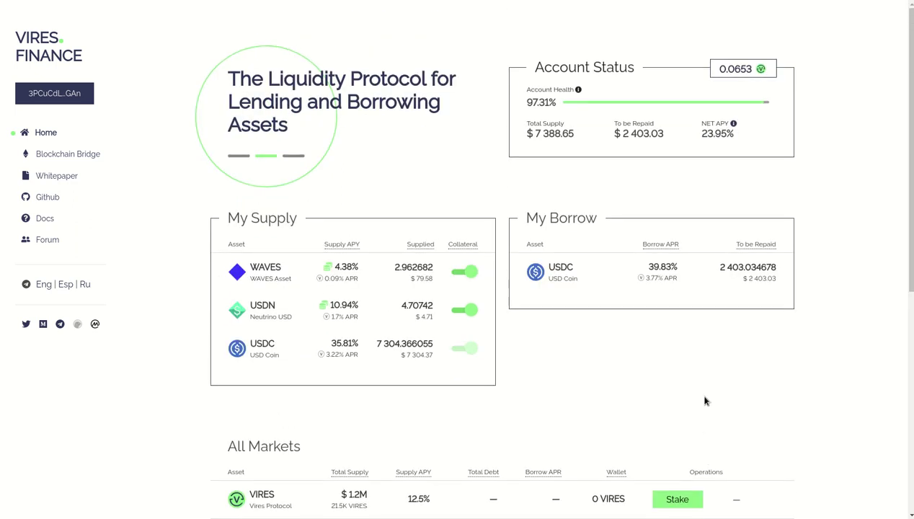
{"action": "key", "text": "ctrl+t"}
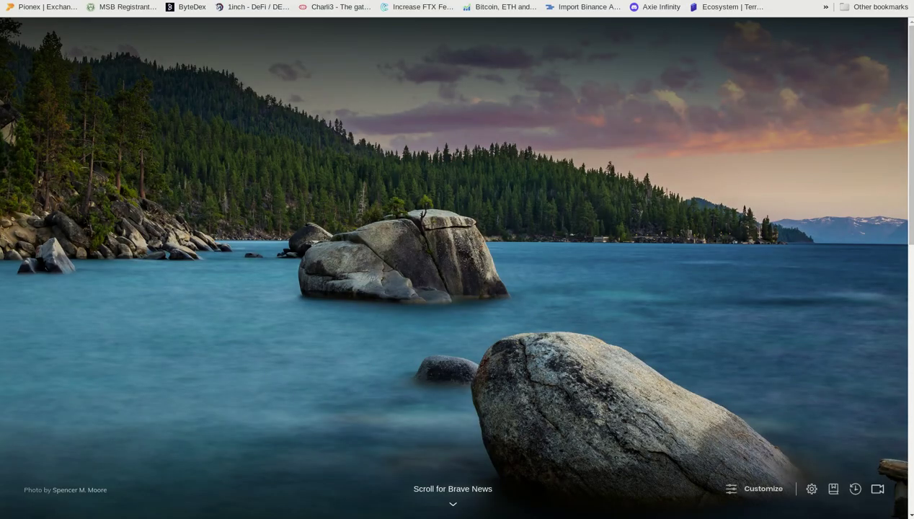
{"action": "type", "text": "you"}
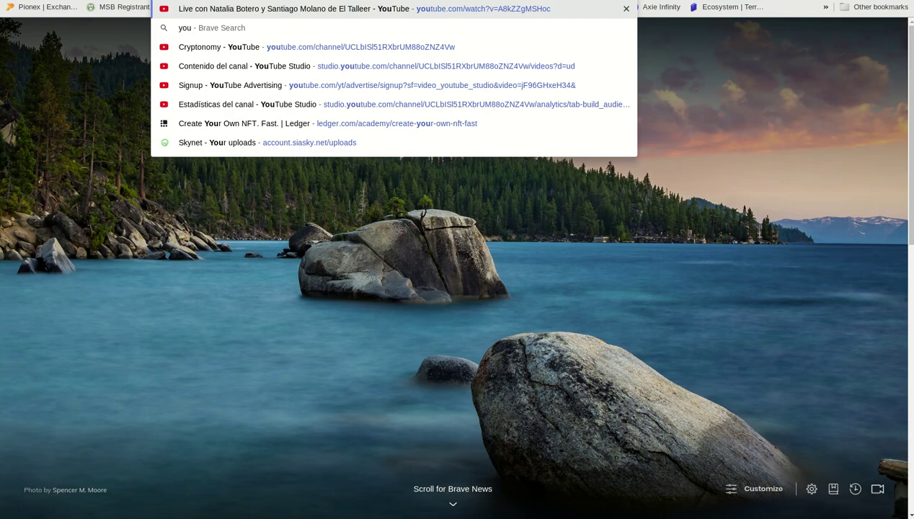
{"action": "key", "text": "Return"}
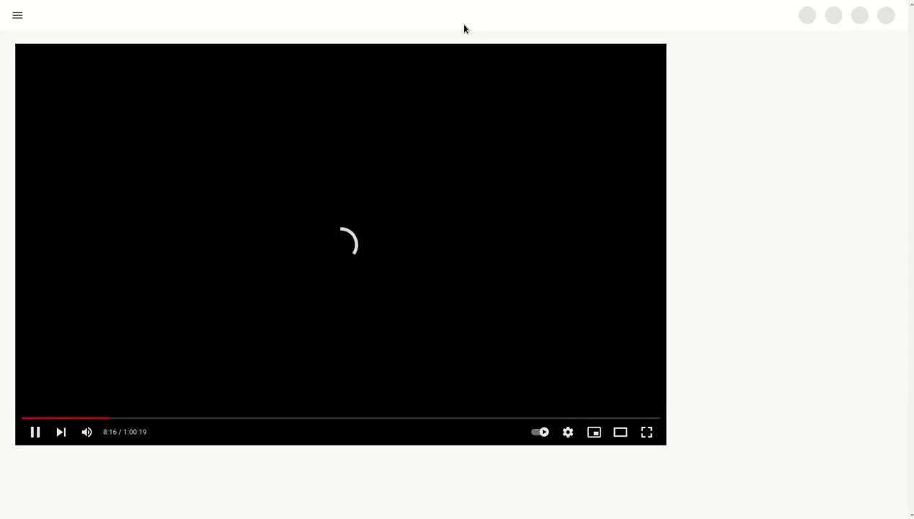
- Pause the playing video and go to your own channel's VÍDEOS page
{"action": "left_click", "coordinate": [31, 432]}
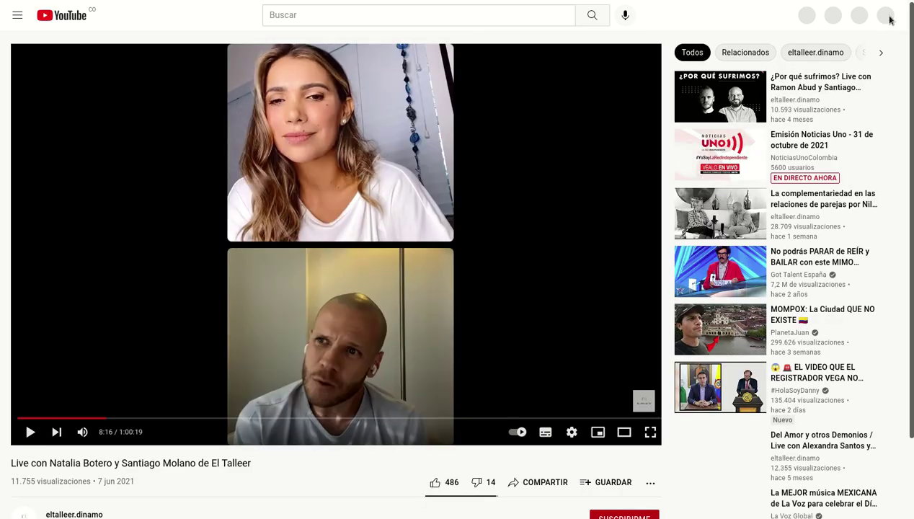
{"action": "left_click", "coordinate": [884, 15]}
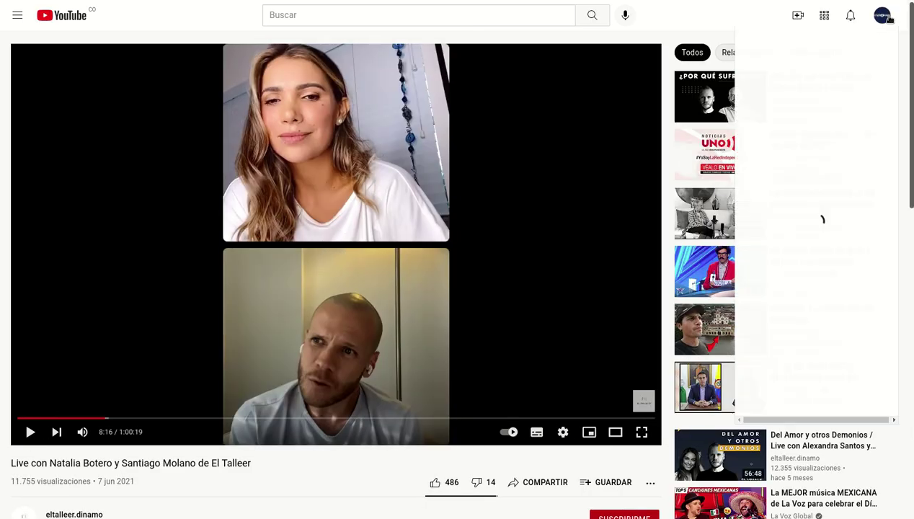
{"action": "left_click", "coordinate": [780, 90]}
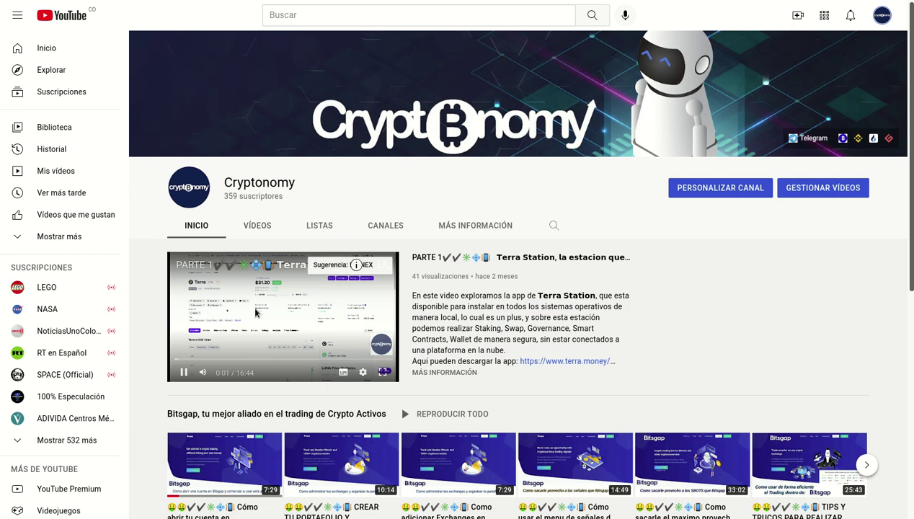
{"action": "left_click", "coordinate": [257, 227]}
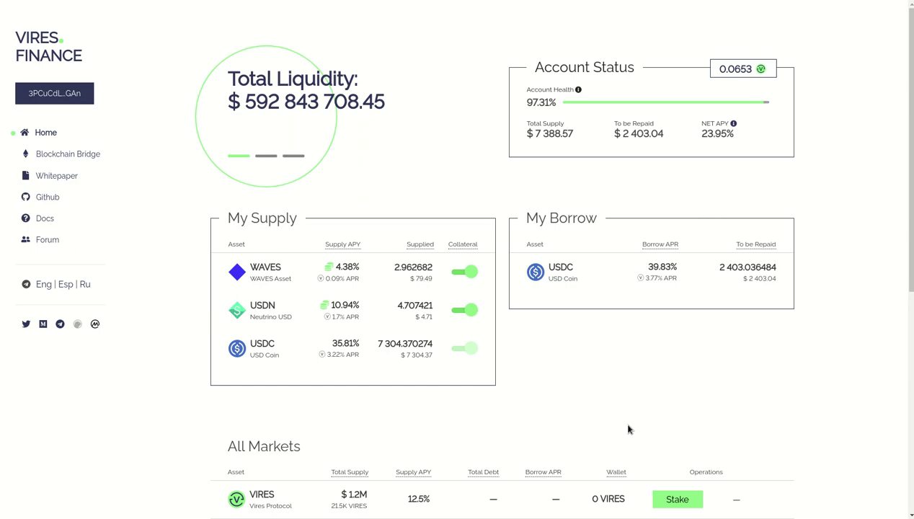
- Scroll the Vires Finance dashboard down to the All Markets table of supply APYs and borrow APRs
{"action": "scroll", "coordinate": [628, 429], "scroll_direction": "down", "scroll_amount": 5}
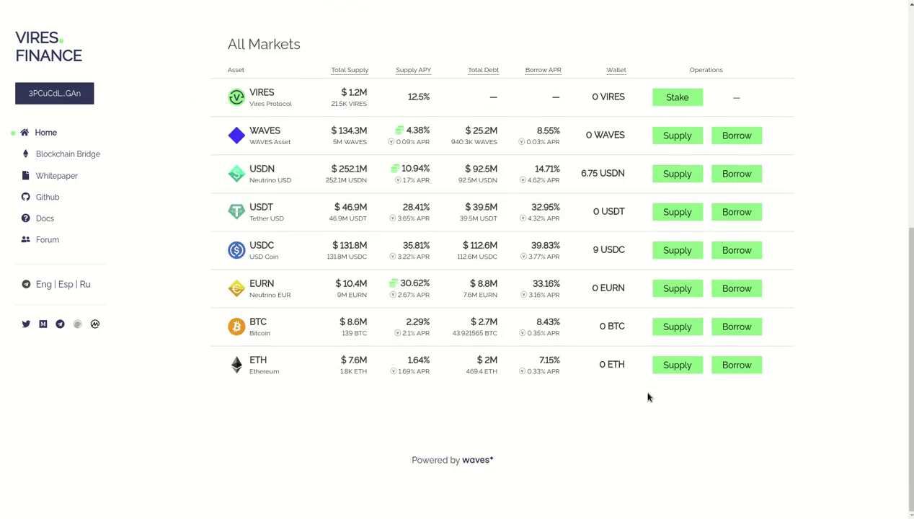
{"action": "scroll", "coordinate": [647, 397], "scroll_direction": "up", "scroll_amount": 5}
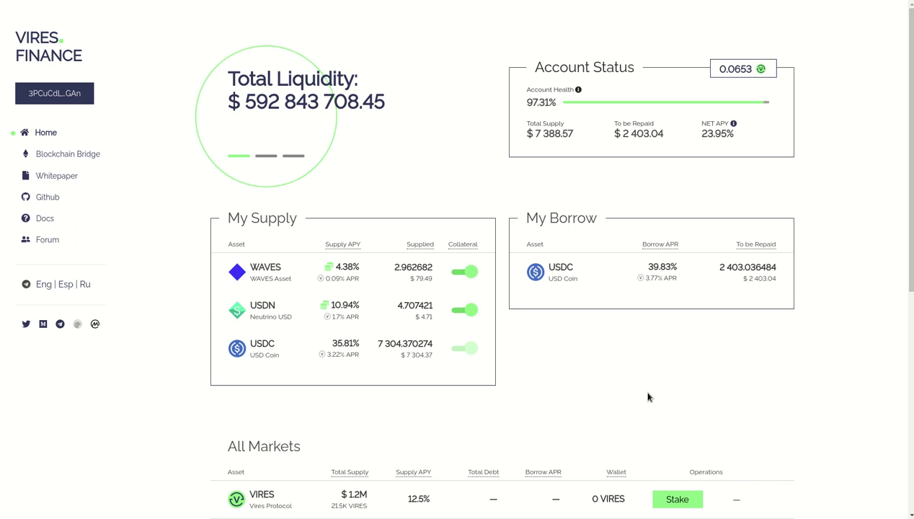
{"action": "scroll", "coordinate": [670, 398], "scroll_direction": "down", "scroll_amount": 5}
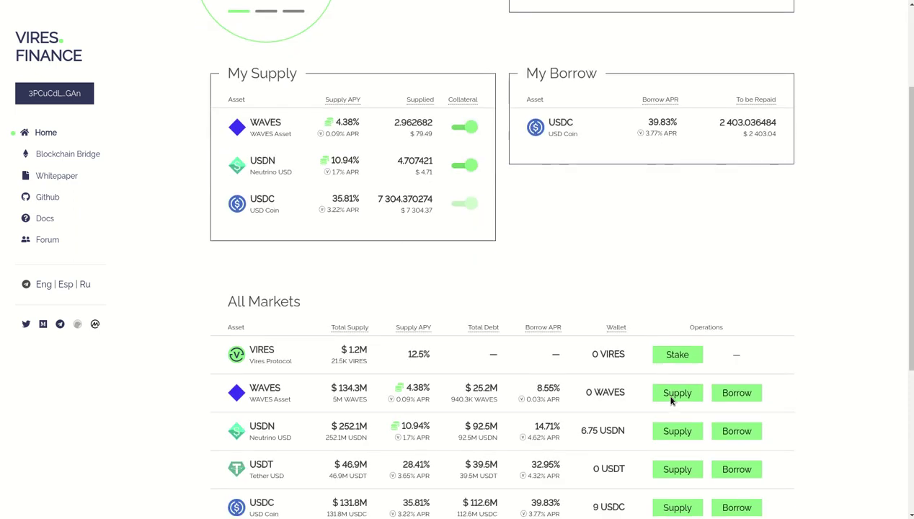
{"action": "scroll", "coordinate": [670, 400], "scroll_direction": "up", "scroll_amount": 5}
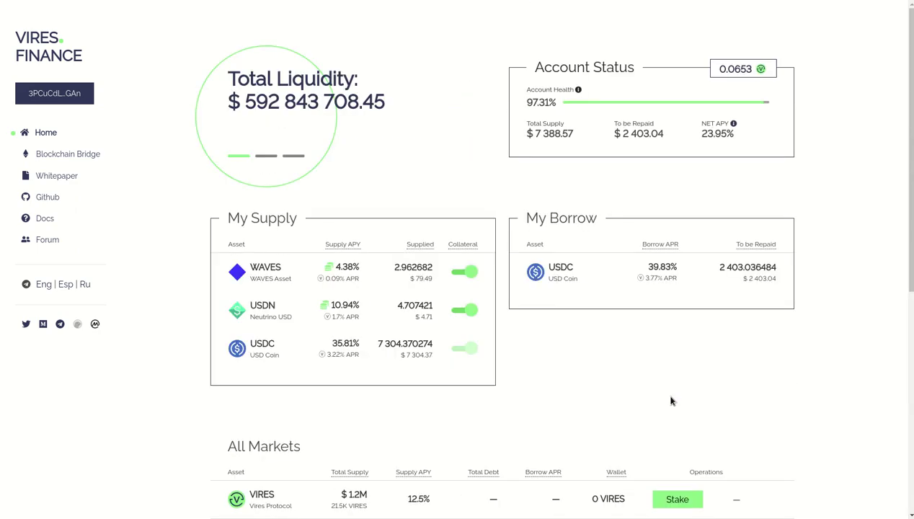
{"action": "scroll", "coordinate": [702, 392], "scroll_direction": "down", "scroll_amount": 5}
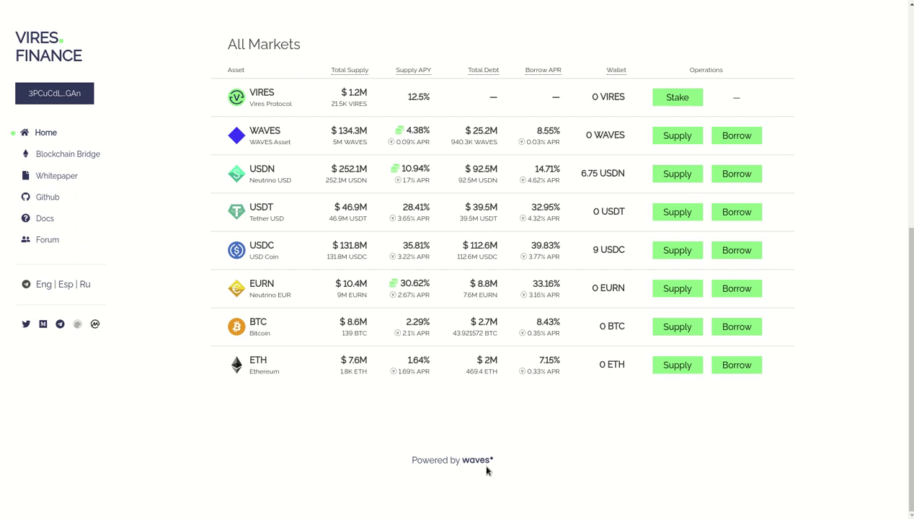
{"action": "mouse_move", "coordinate": [672, 500]}
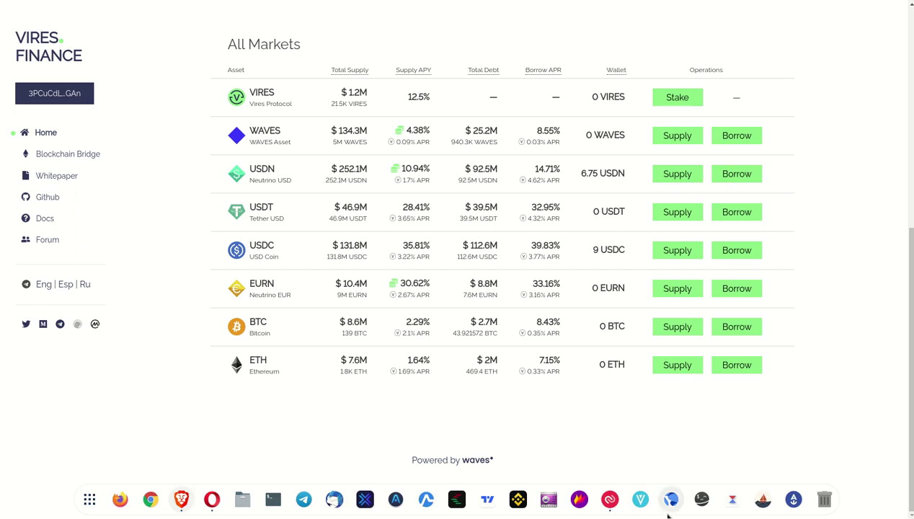
- Switch to Waves.Exchange and choose to log in with an e-mail account
{"action": "left_click", "coordinate": [732, 500]}
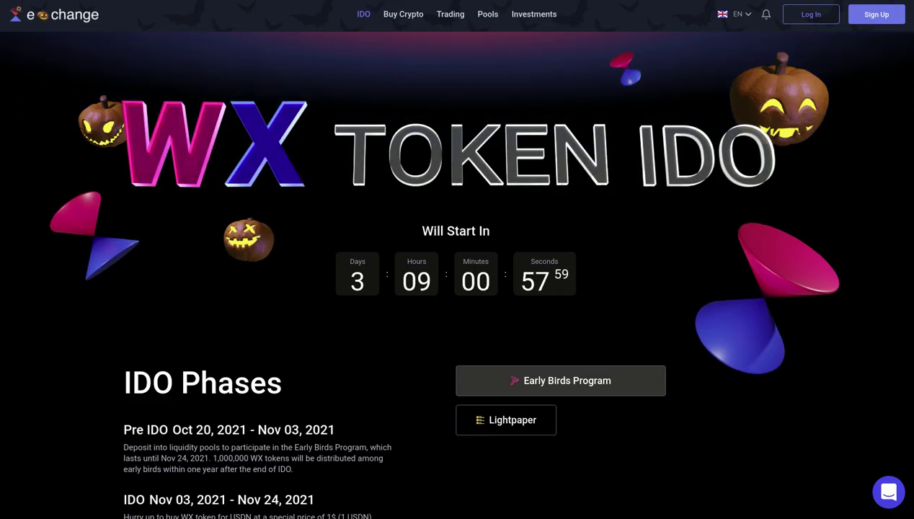
{"action": "left_click", "coordinate": [818, 14]}
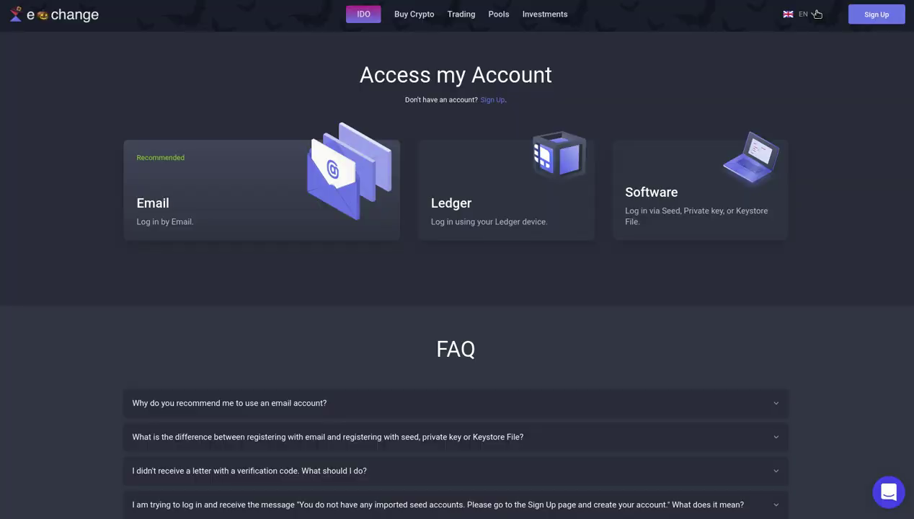
{"action": "left_click", "coordinate": [223, 192]}
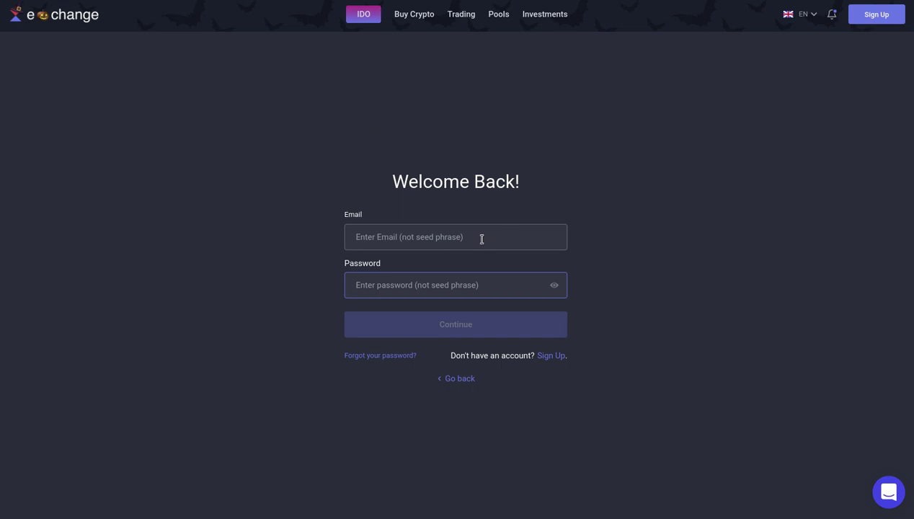
- Enter the account e-mail and password and submit the login form
{"action": "left_click", "coordinate": [426, 238]}
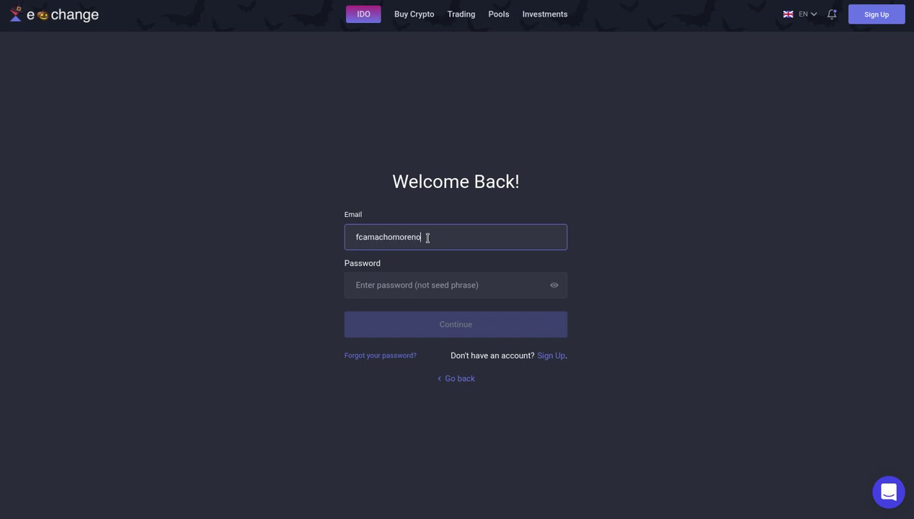
{"action": "key", "text": "Tab"}
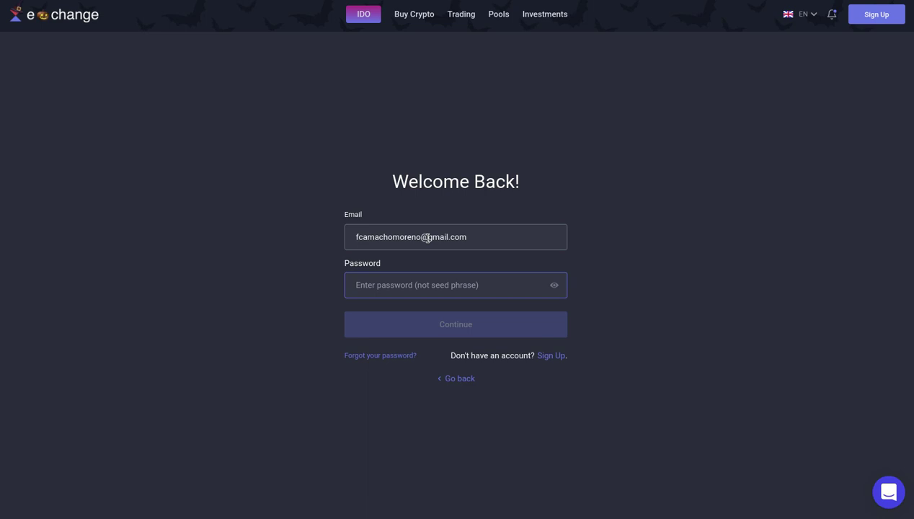
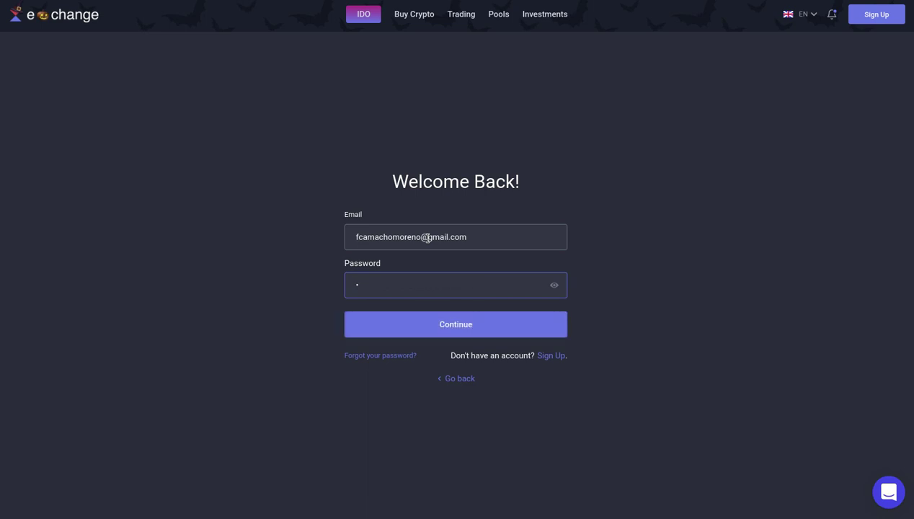
{"action": "key", "text": "Return"}
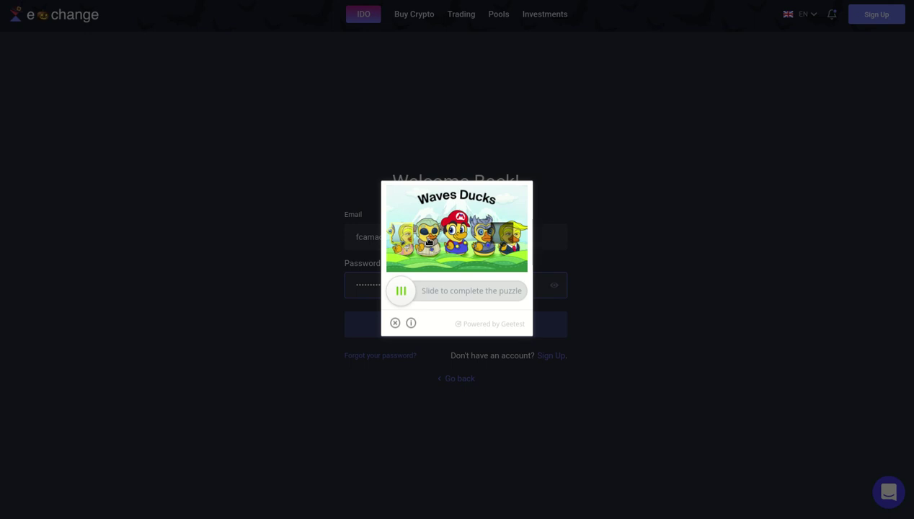
- Solve the slider puzzle and enter the e-mailed verification code to reach the wallet Assets page
{"action": "left_click_drag", "start_coordinate": [403, 292], "coordinate": [505, 282]}
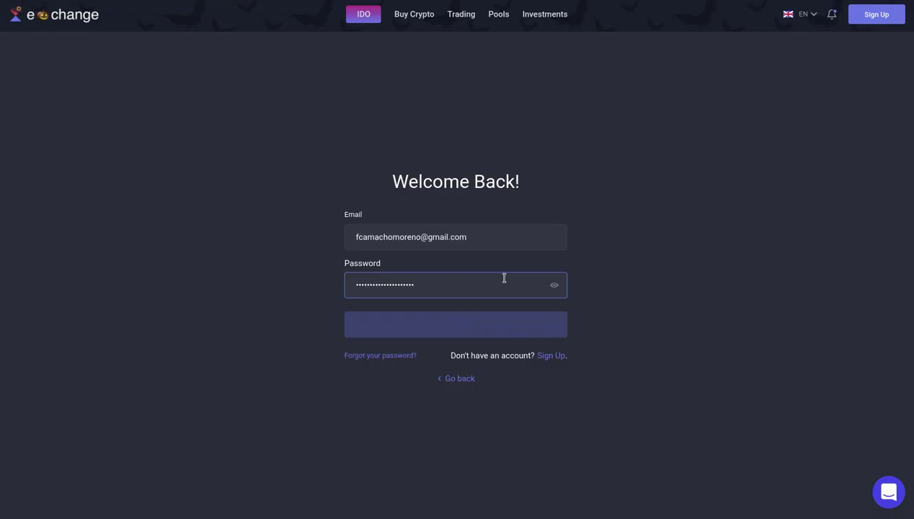
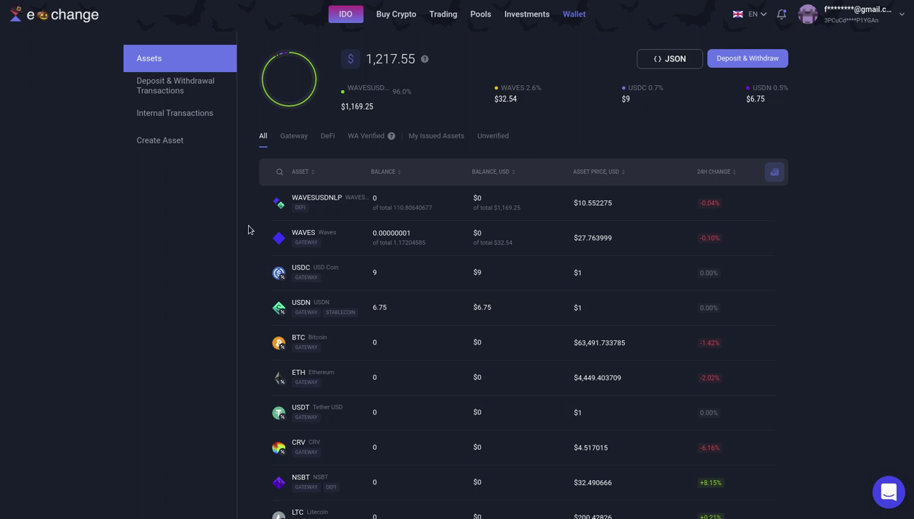
- Open Spot trading from the Trading menu, landing on the USDC/USDN pair
{"action": "mouse_move", "coordinate": [318, 238]}
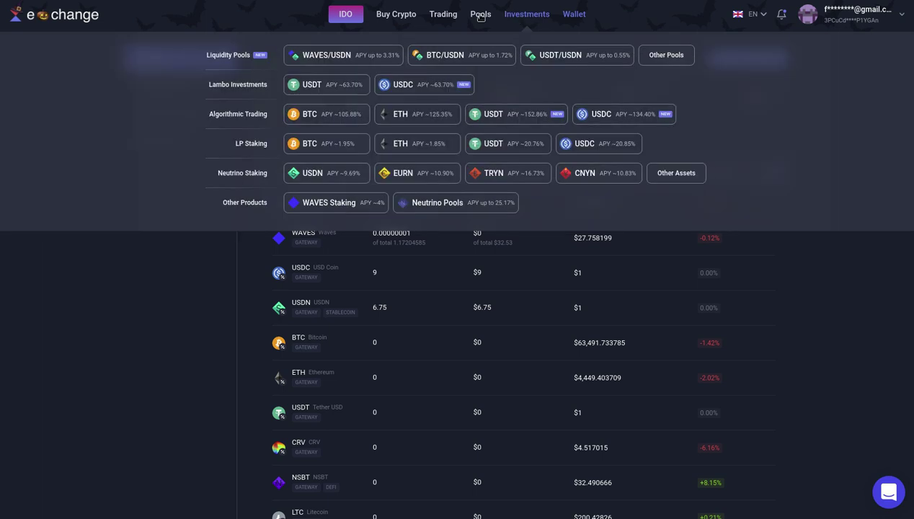
{"action": "mouse_move", "coordinate": [448, 14]}
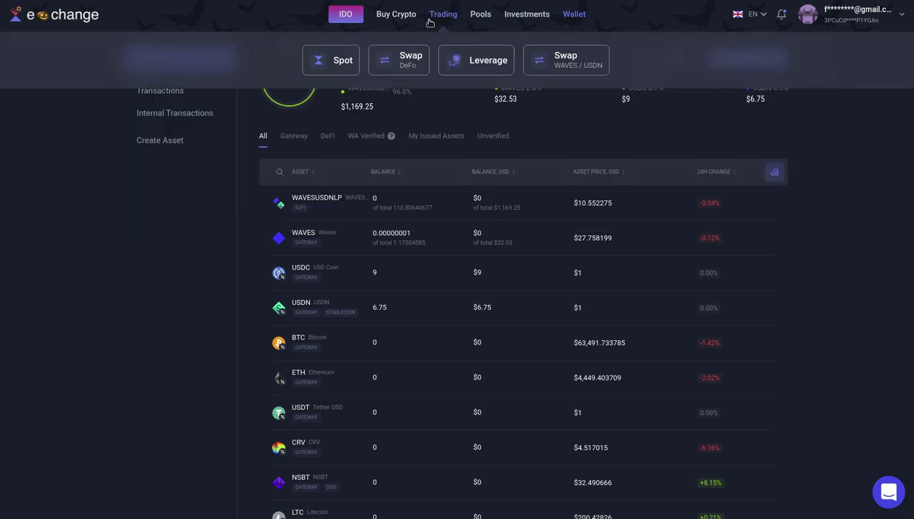
{"action": "left_click", "coordinate": [344, 60]}
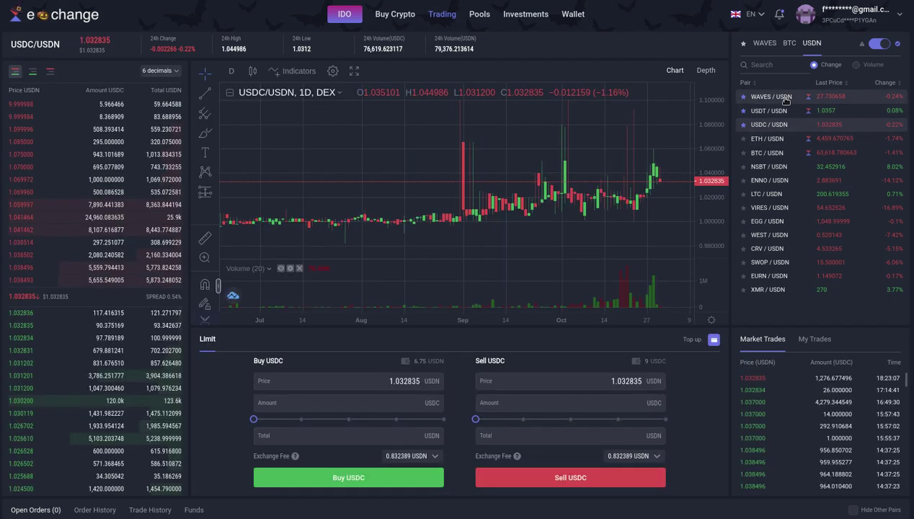
- Check the WAVES/USDN market, return to USDC/USDN, then switch to the Vires Finance tab
{"action": "left_click", "coordinate": [771, 96]}
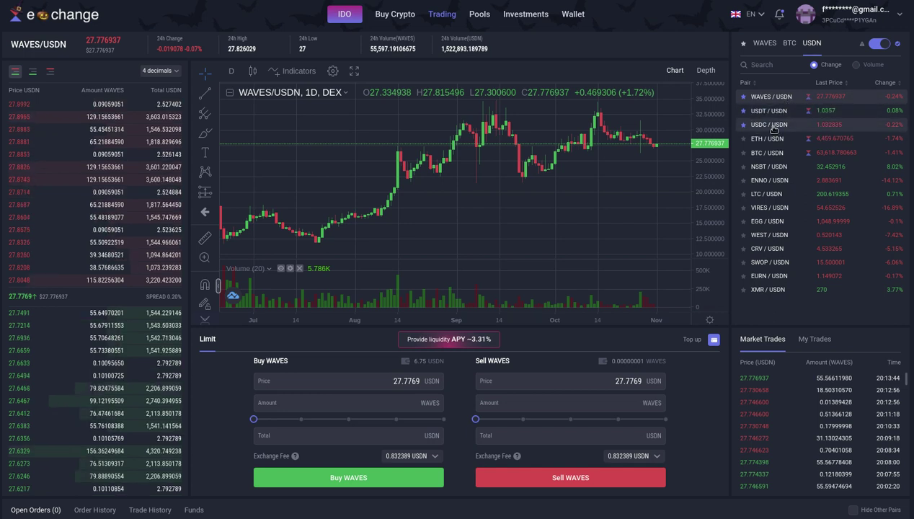
{"action": "left_click", "coordinate": [769, 125]}
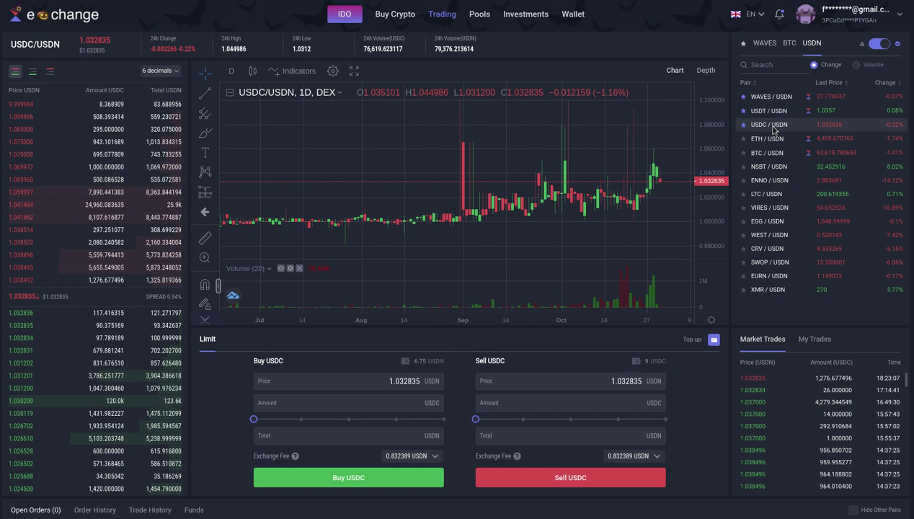
{"action": "key", "text": "ctrl+Tab"}
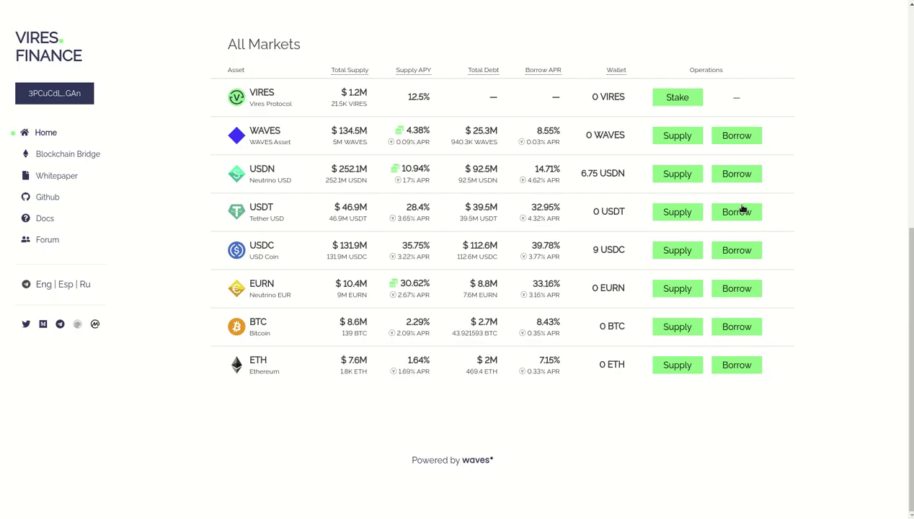
{"action": "scroll", "coordinate": [797, 292], "scroll_direction": "up", "scroll_amount": 5}
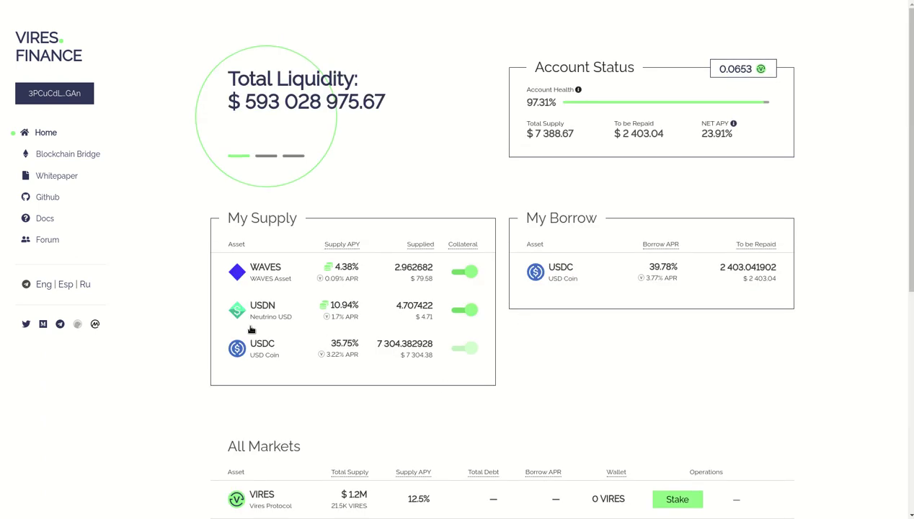
{"action": "scroll", "coordinate": [646, 357], "scroll_direction": "down", "scroll_amount": 5}
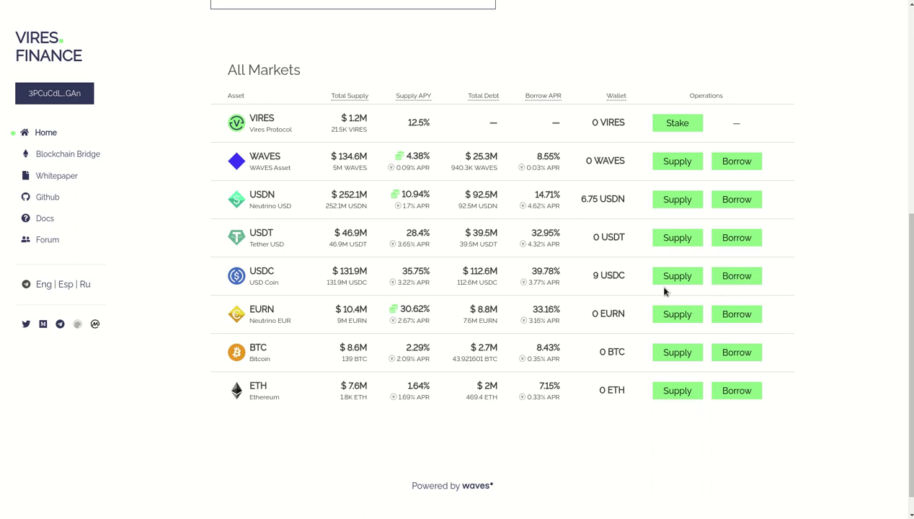
- Open the USDC borrow form, highlight its 39.78% borrow APR and check Account Health
{"action": "mouse_move", "coordinate": [558, 285]}
{"action": "left_click", "coordinate": [748, 278]}
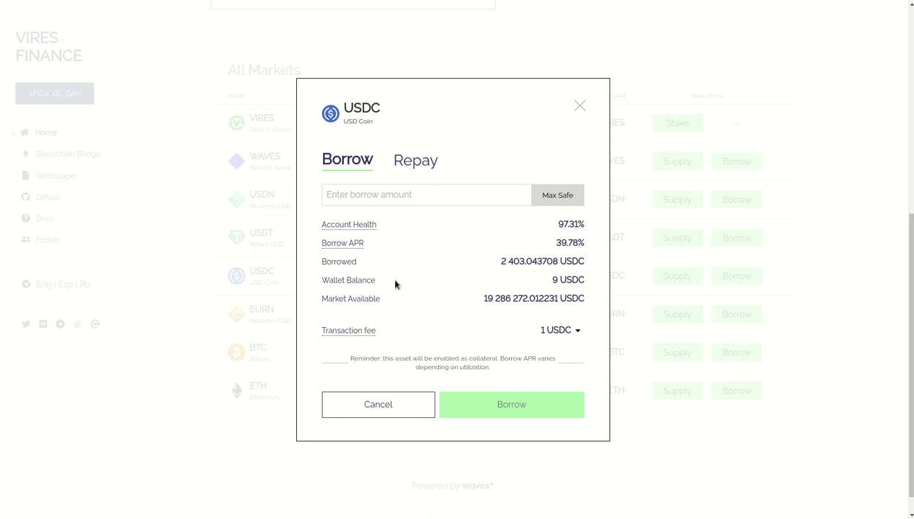
{"action": "left_click_drag", "start_coordinate": [586, 245], "coordinate": [557, 242]}
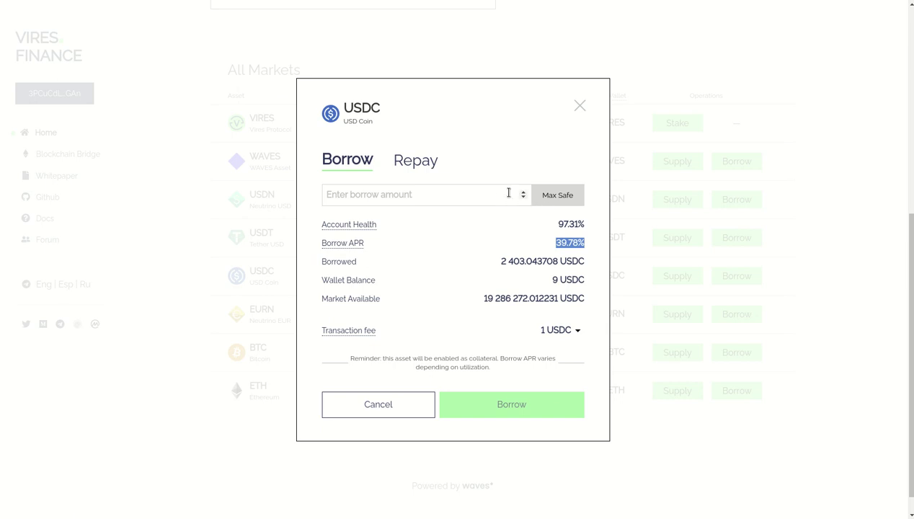
{"action": "left_click", "coordinate": [488, 195]}
{"action": "mouse_move", "coordinate": [355, 230]}
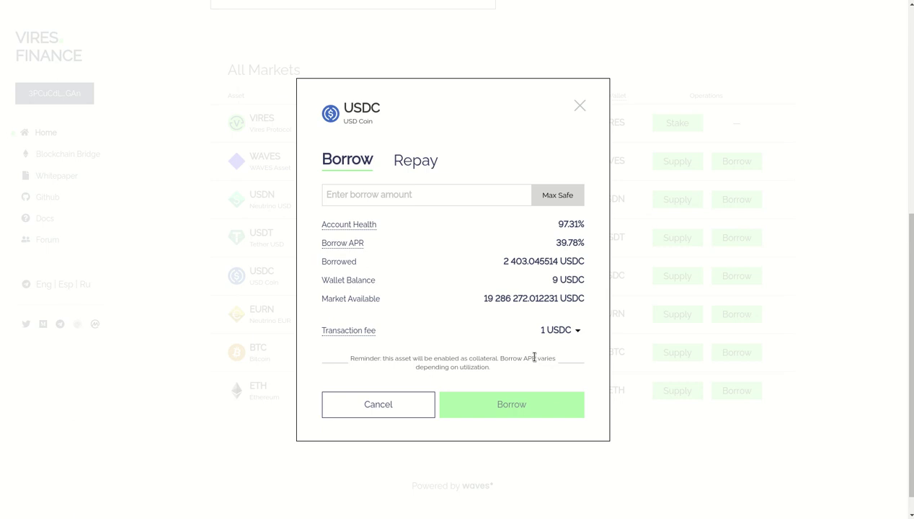
{"action": "left_click", "coordinate": [373, 194]}
- Close the USDC borrow dialog without borrowing and scroll through My Supply and My Borrow
{"action": "left_click", "coordinate": [698, 466]}
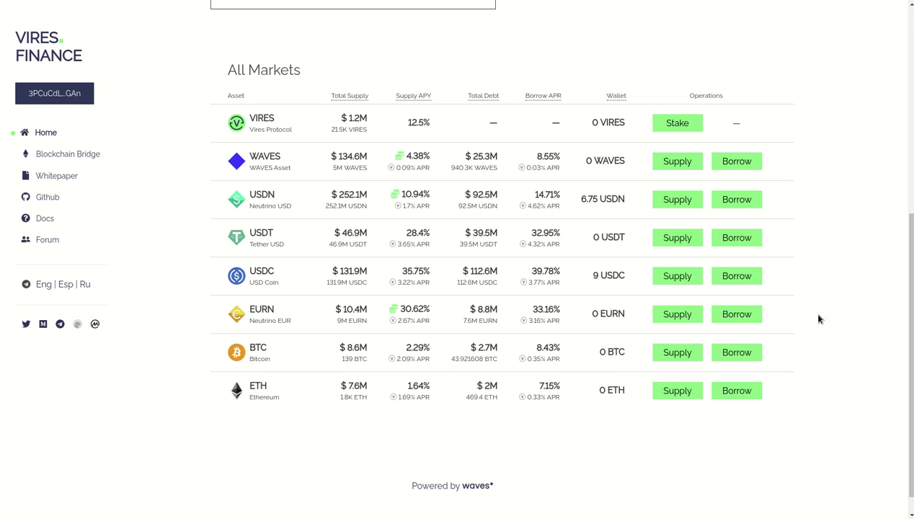
{"action": "scroll", "coordinate": [819, 318], "scroll_direction": "up", "scroll_amount": 3}
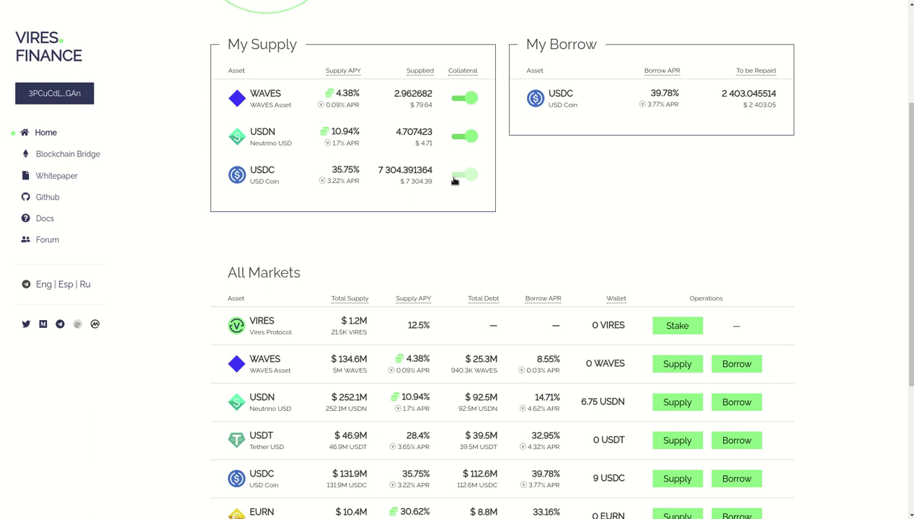
{"action": "scroll", "coordinate": [685, 264], "scroll_direction": "down", "scroll_amount": 2}
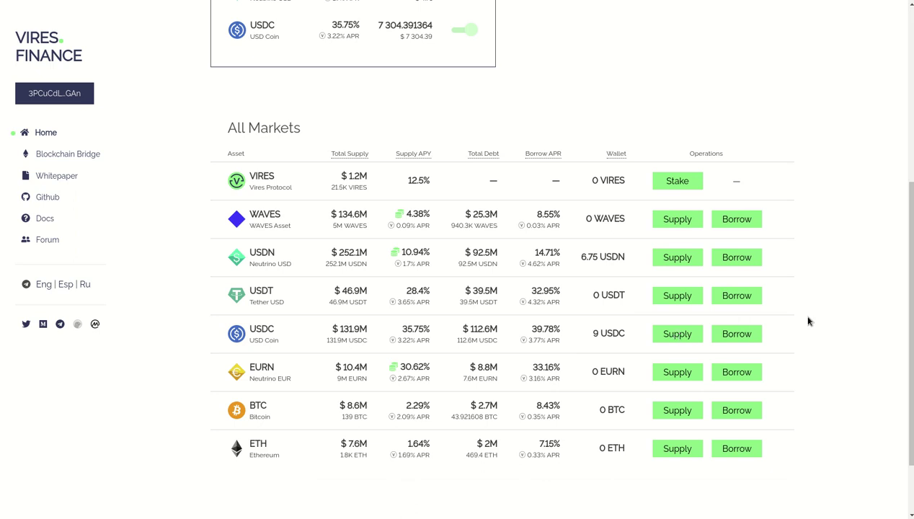
{"action": "scroll", "coordinate": [810, 320], "scroll_direction": "up", "scroll_amount": 4}
{"action": "scroll", "coordinate": [739, 307], "scroll_direction": "up", "scroll_amount": 1}
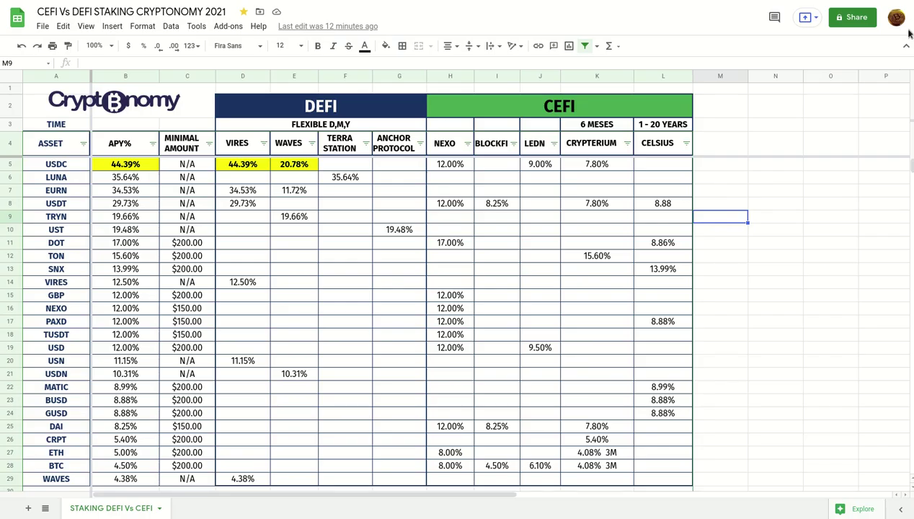
- Hide the Sheets menus, select empty cell M13 and scroll down the staking table
{"action": "left_click", "coordinate": [906, 46]}
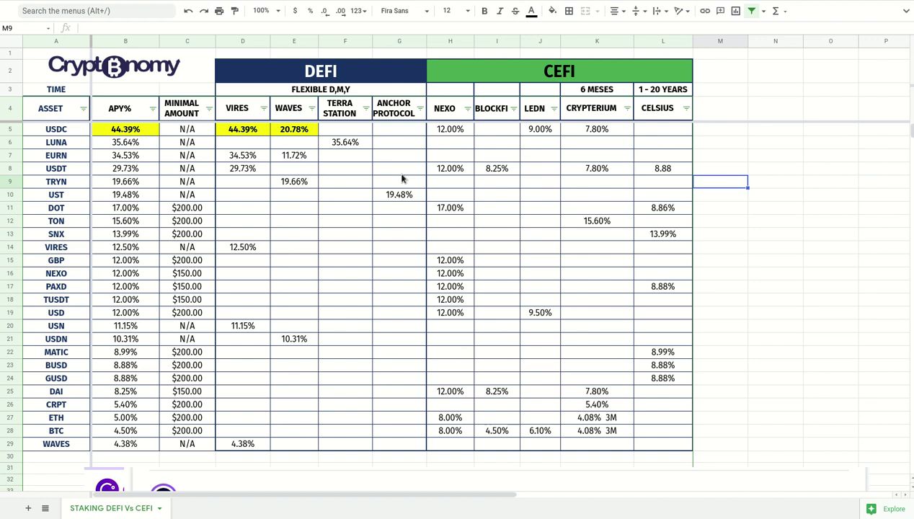
{"action": "left_click", "coordinate": [710, 232]}
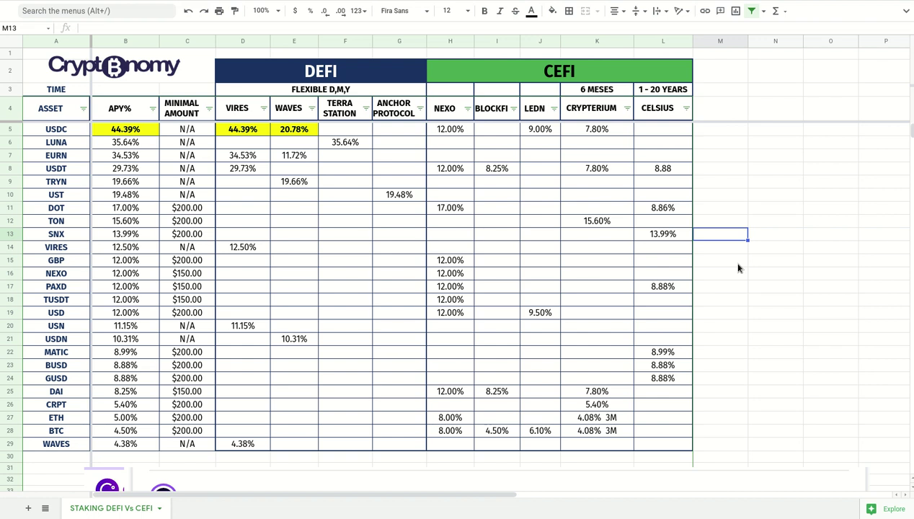
{"action": "scroll", "coordinate": [738, 269], "scroll_direction": "down", "scroll_amount": 5}
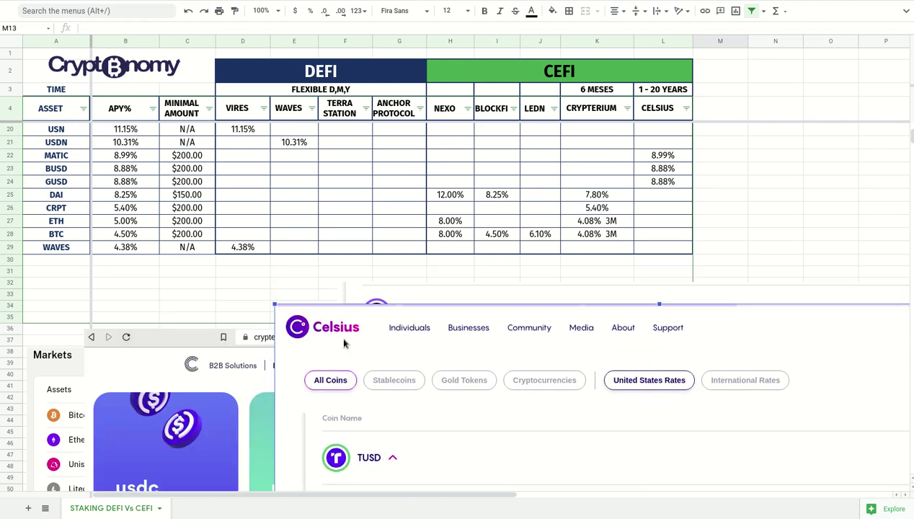
{"action": "scroll", "coordinate": [308, 393], "scroll_direction": "down", "scroll_amount": 4}
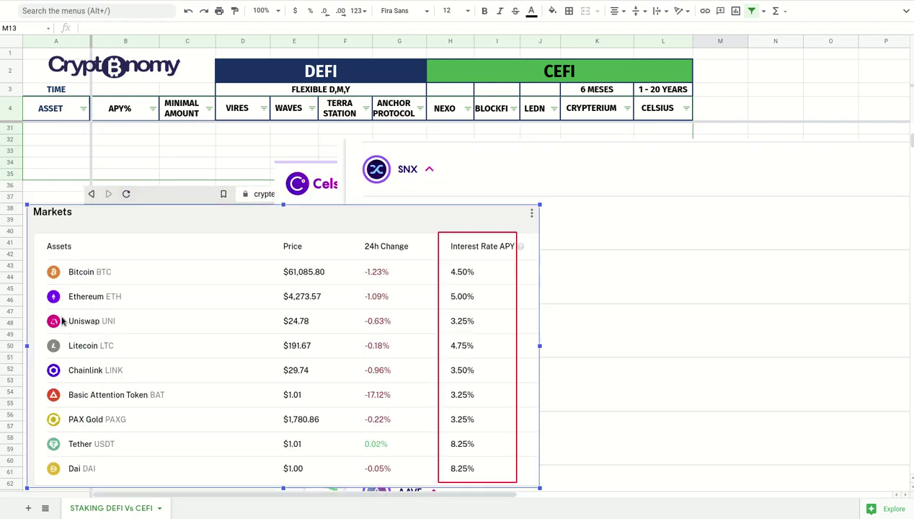
{"action": "scroll", "coordinate": [286, 342], "scroll_direction": "down", "scroll_amount": 3}
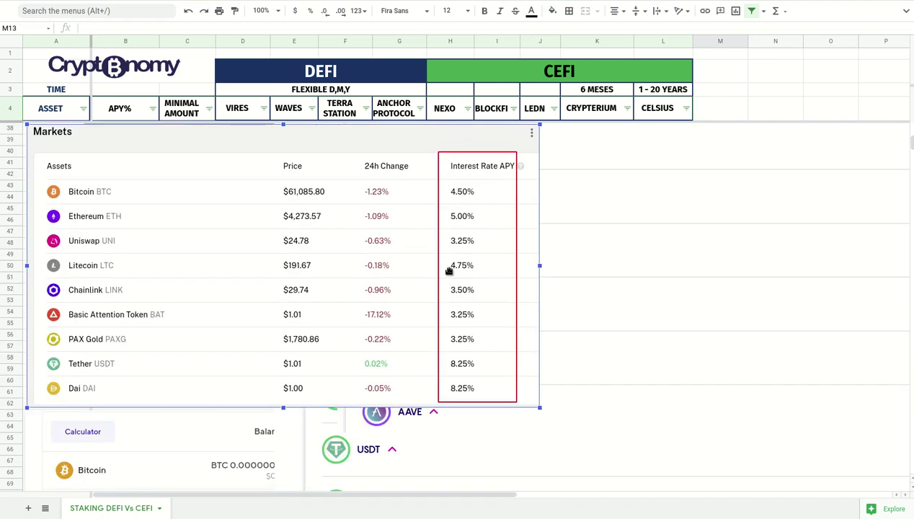
{"action": "scroll", "coordinate": [160, 416], "scroll_direction": "down", "scroll_amount": 2}
{"action": "scroll", "coordinate": [160, 416], "scroll_direction": "down", "scroll_amount": 8}
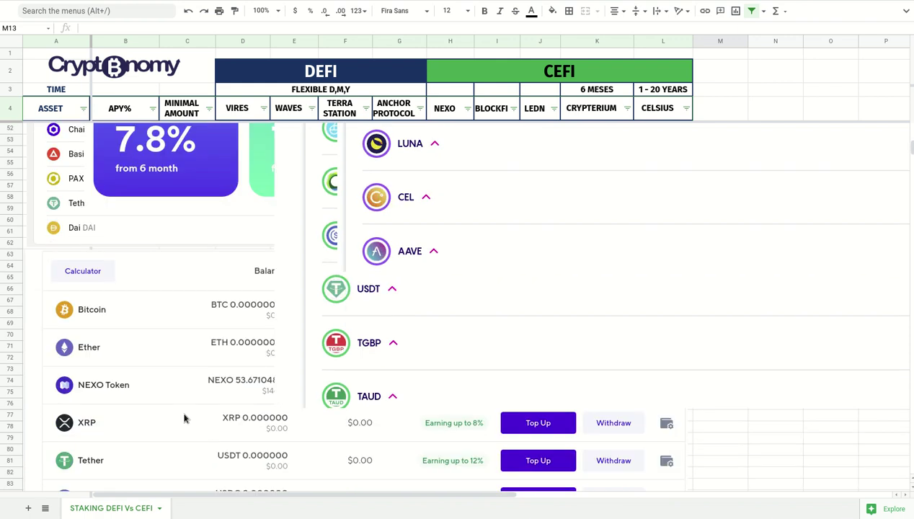
{"action": "scroll", "coordinate": [184, 418], "scroll_direction": "down", "scroll_amount": 2}
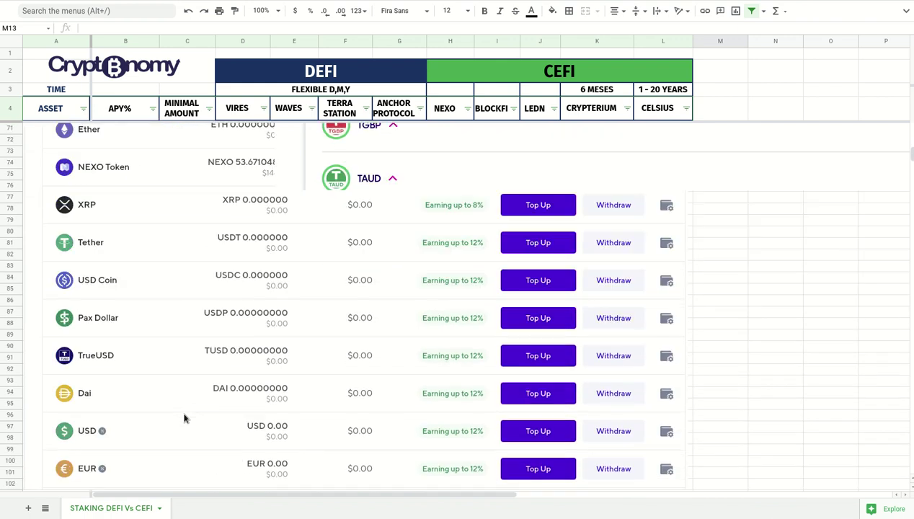
{"action": "scroll", "coordinate": [184, 418], "scroll_direction": "down", "scroll_amount": 3}
{"action": "left_click", "coordinate": [193, 398]}
{"action": "scroll", "coordinate": [481, 398], "scroll_direction": "up", "scroll_amount": 7}
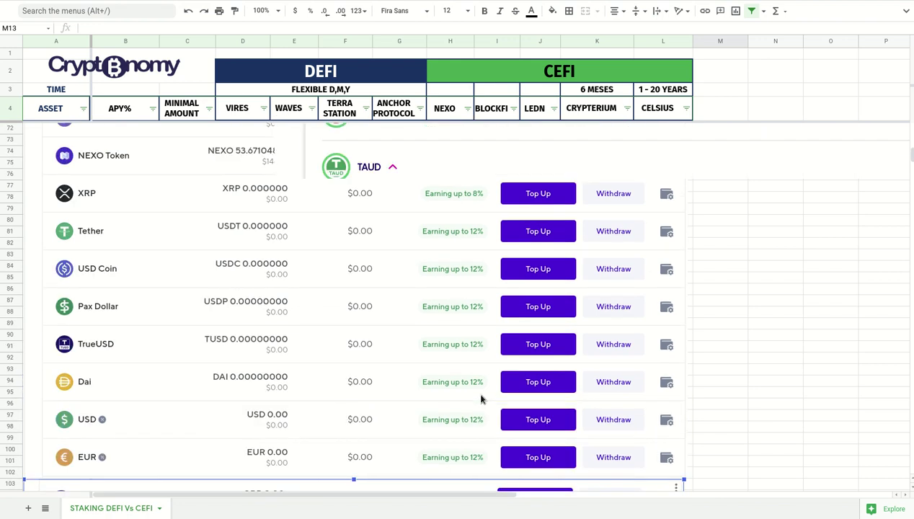
{"action": "scroll", "coordinate": [481, 399], "scroll_direction": "down", "scroll_amount": 5}
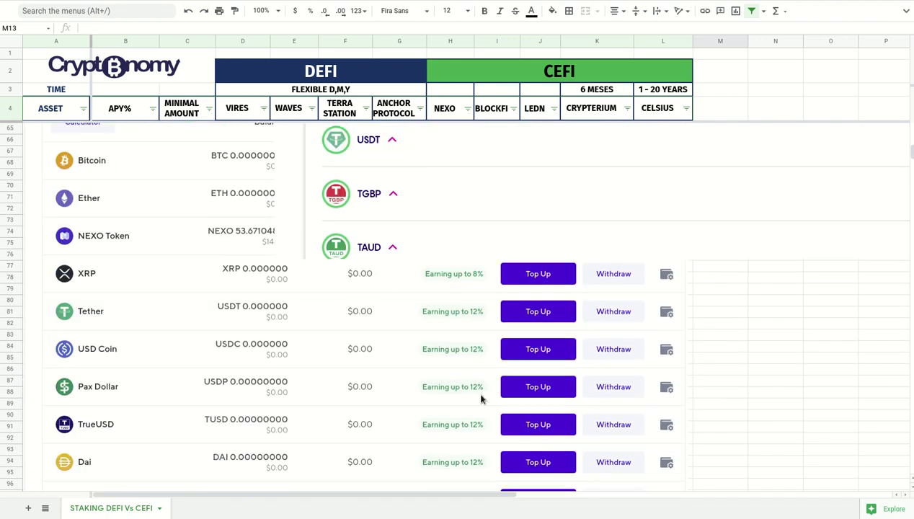
{"action": "scroll", "coordinate": [482, 398], "scroll_direction": "down", "scroll_amount": 3}
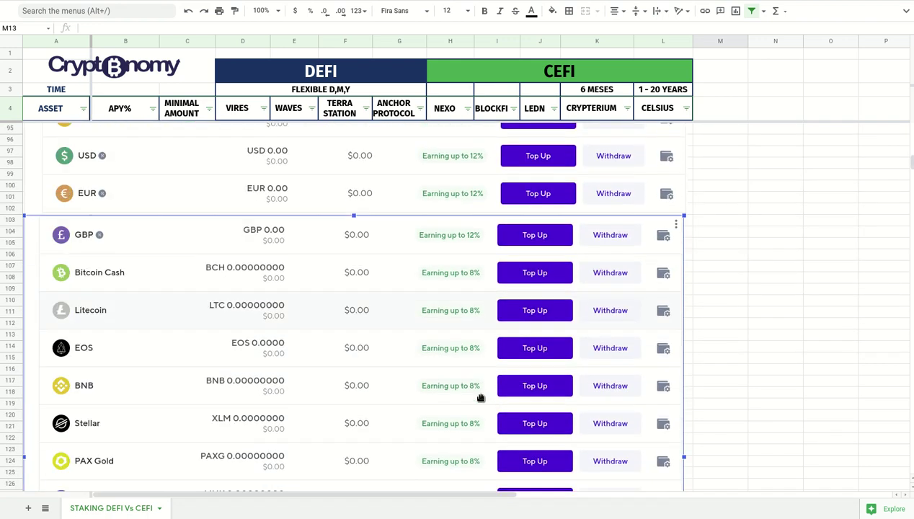
{"action": "scroll", "coordinate": [482, 399], "scroll_direction": "up", "scroll_amount": 10}
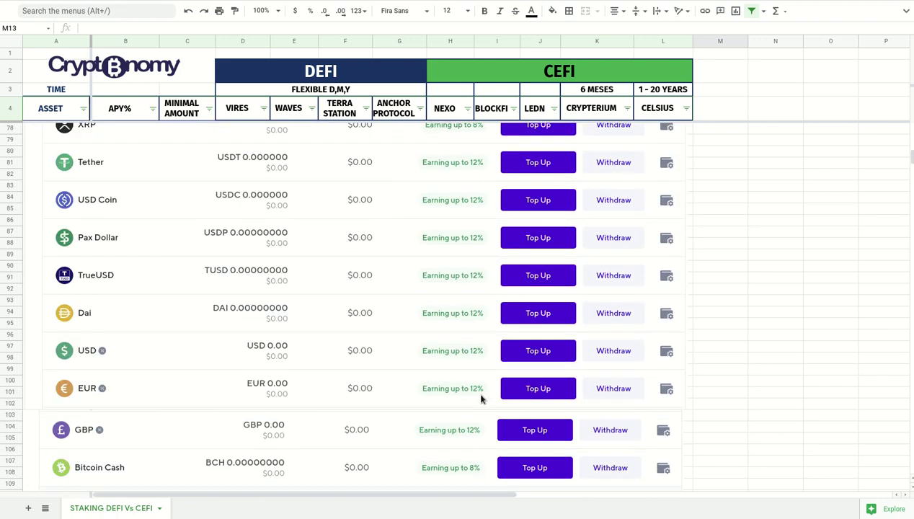
{"action": "scroll", "coordinate": [482, 398], "scroll_direction": "up", "scroll_amount": 5}
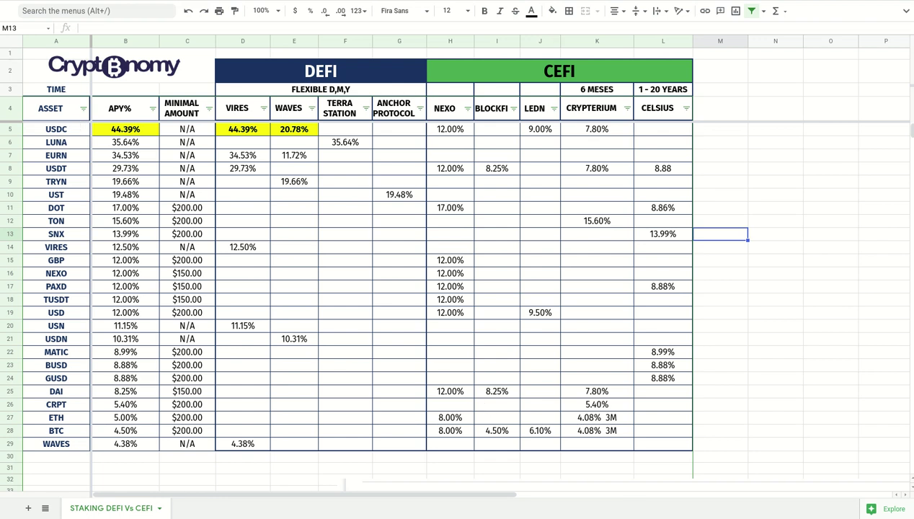
- Capture the staking table and draw a red rectangle around the DEFI header
{"action": "left_click", "coordinate": [698, 11]}
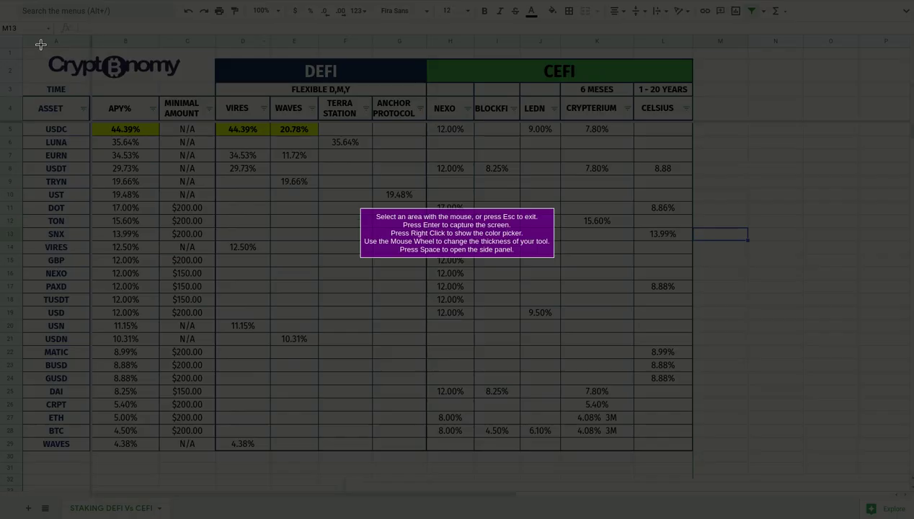
{"action": "mouse_move", "coordinate": [23, 47]}
{"action": "left_mouse_down"}
{"action": "mouse_move", "coordinate": [28, 130]}
{"action": "mouse_move", "coordinate": [491, 501]}
{"action": "mouse_move", "coordinate": [698, 466]}
{"action": "mouse_move", "coordinate": [696, 456]}
{"action": "left_mouse_up"}
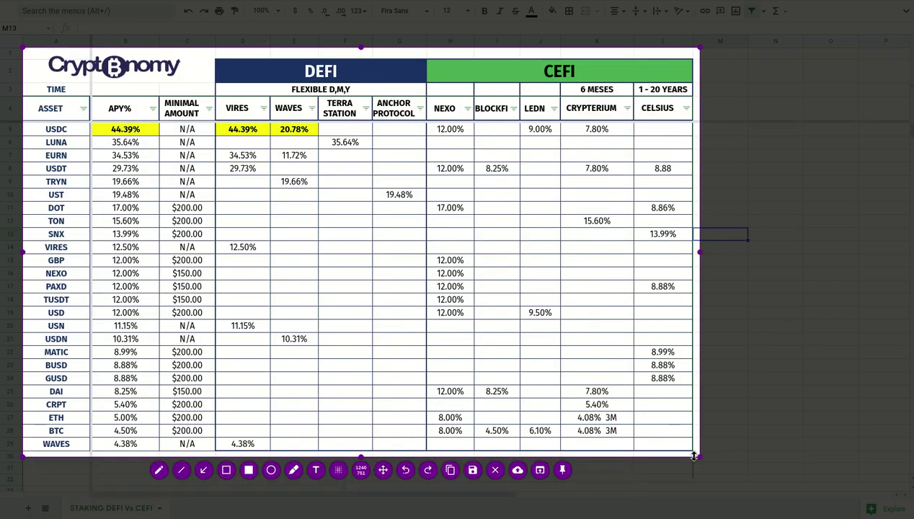
{"action": "left_click", "coordinate": [226, 470]}
{"action": "mouse_move", "coordinate": [213, 56]}
{"action": "left_mouse_down"}
{"action": "mouse_move", "coordinate": [275, 85]}
{"action": "mouse_move", "coordinate": [695, 85]}
{"action": "left_mouse_up"}
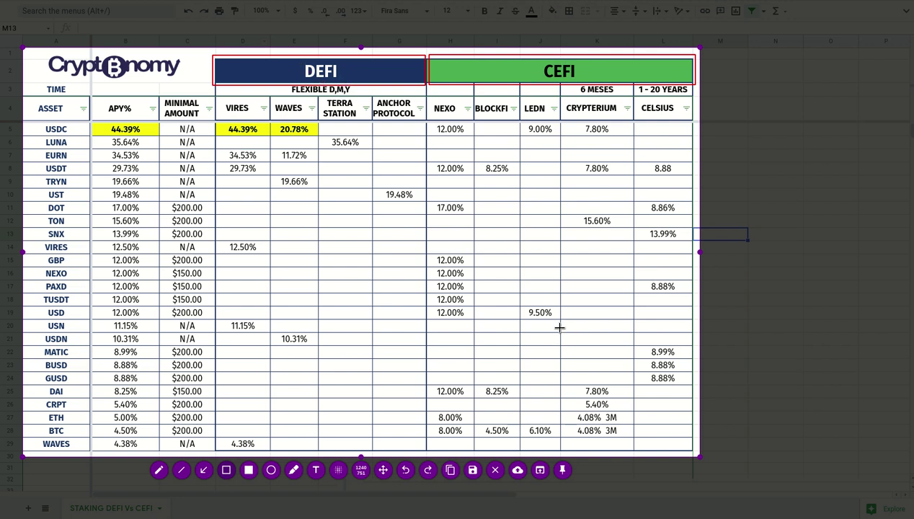
- Add red arrows pointing at the CeFi platform headers: NEXO, BLOCKFI, CRYPTERIUM and CELSIUS
{"action": "left_click", "coordinate": [204, 476]}
{"action": "mouse_move", "coordinate": [460, 65]}
{"action": "left_mouse_down"}
{"action": "mouse_move", "coordinate": [456, 85]}
{"action": "mouse_move", "coordinate": [535, 89]}
{"action": "left_mouse_up"}
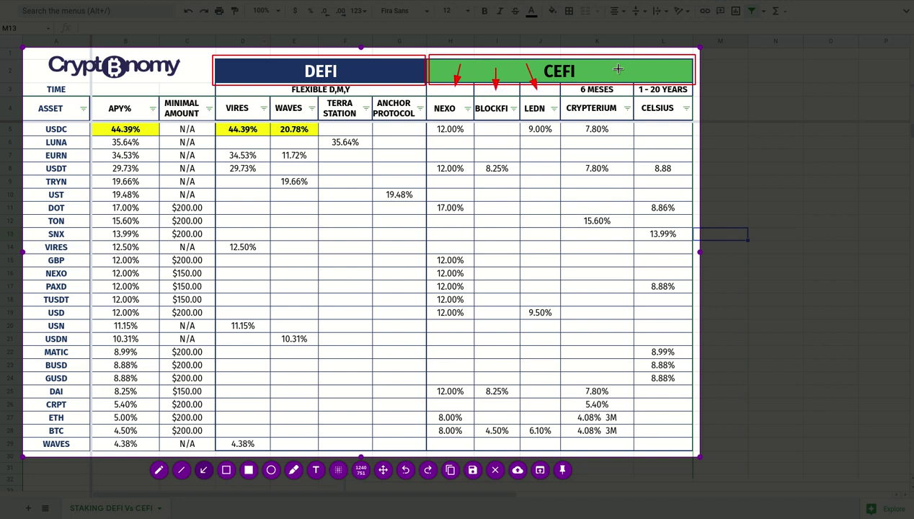
{"action": "left_click_drag", "start_coordinate": [633, 68], "coordinate": [622, 93]}
{"action": "left_click_drag", "start_coordinate": [693, 62], "coordinate": [680, 96]}
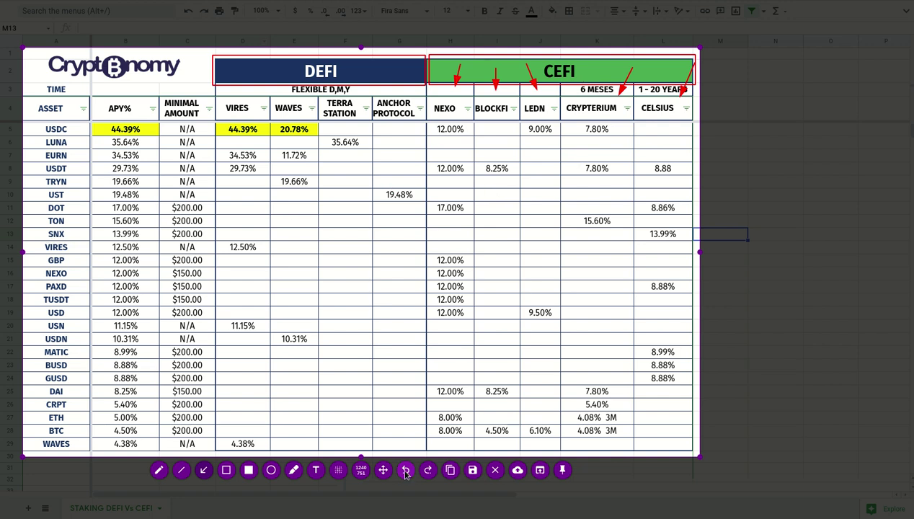
- Draw red rectangles around VIRES with its 44.39% rate, the USDC cell, and WAVES 20.78%
{"action": "left_click", "coordinate": [226, 470]}
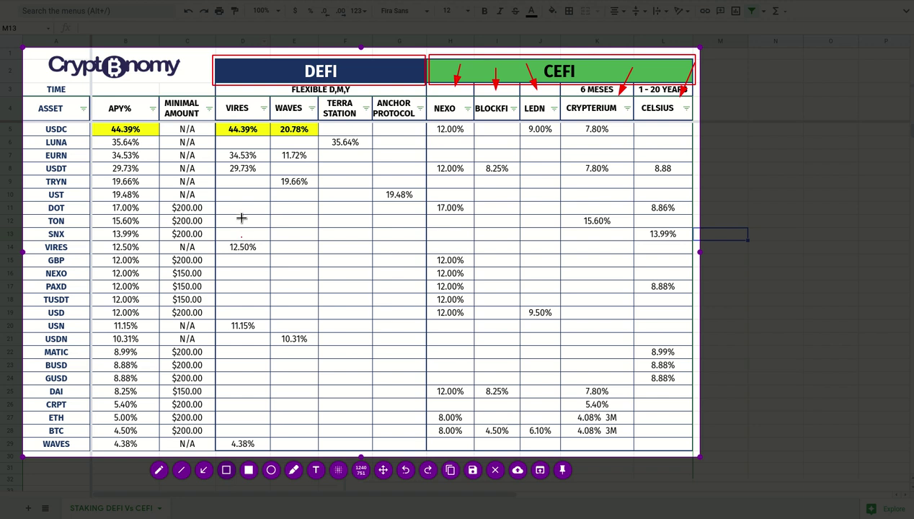
{"action": "mouse_move", "coordinate": [213, 95]}
{"action": "left_mouse_down"}
{"action": "mouse_move", "coordinate": [225, 126]}
{"action": "mouse_move", "coordinate": [256, 144]}
{"action": "mouse_move", "coordinate": [261, 135]}
{"action": "left_mouse_up"}
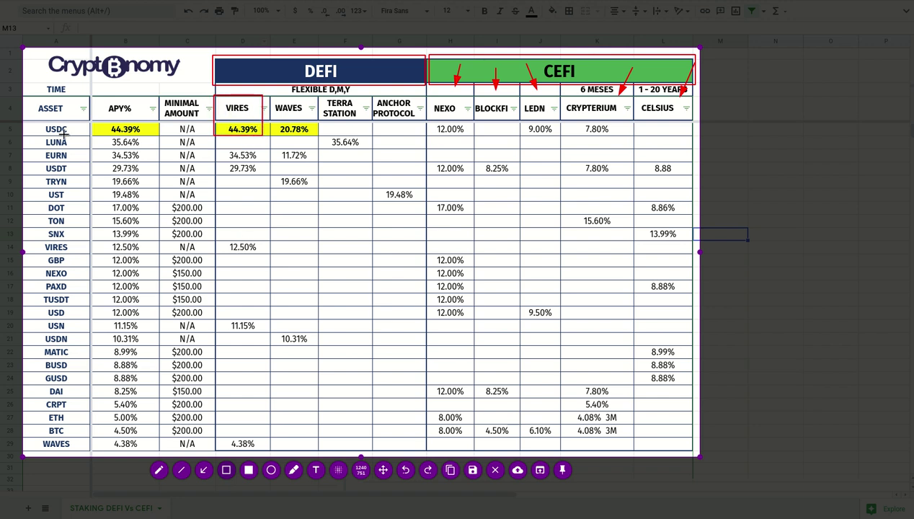
{"action": "left_click_drag", "start_coordinate": [35, 121], "coordinate": [71, 136]}
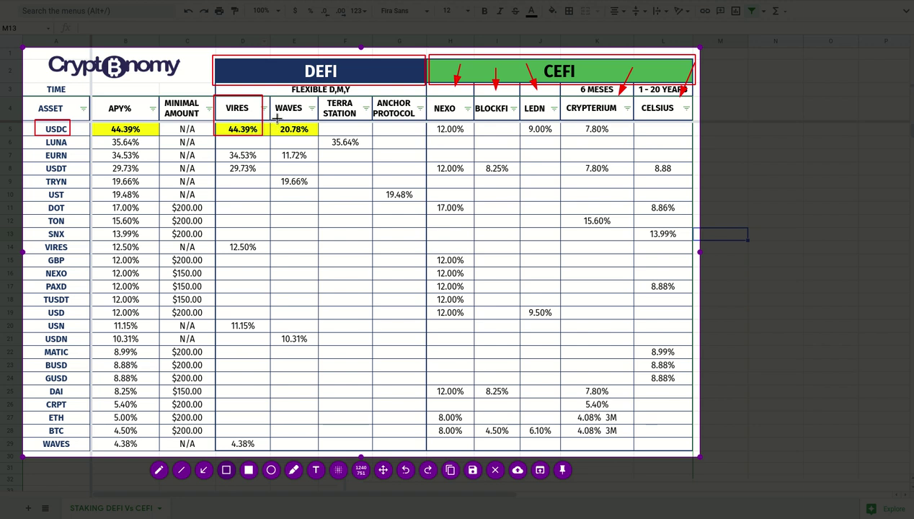
{"action": "left_click_drag", "start_coordinate": [270, 123], "coordinate": [318, 136]}
- Box the 15.60% Crypterium rate, TON, NEXO 17.00%, DOT, and the NEXO column down to 17.00%
{"action": "left_click", "coordinate": [487, 302]}
{"action": "left_click", "coordinate": [580, 215]}
{"action": "left_click_drag", "start_coordinate": [583, 217], "coordinate": [616, 229]}
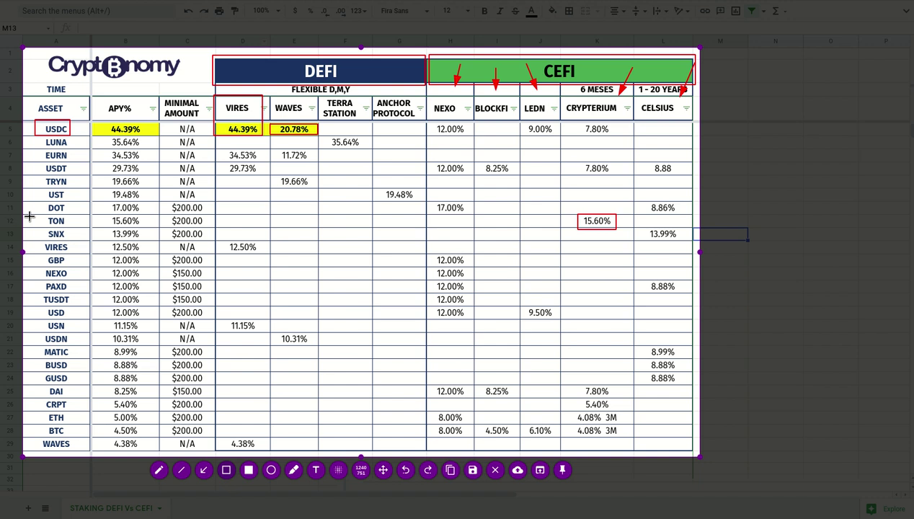
{"action": "left_click_drag", "start_coordinate": [32, 215], "coordinate": [77, 226]}
{"action": "left_click_drag", "start_coordinate": [432, 202], "coordinate": [465, 214]}
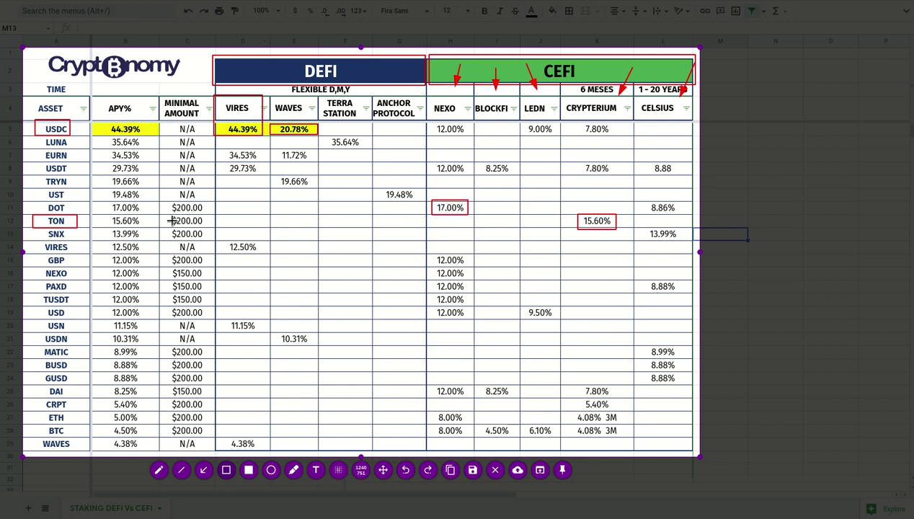
{"action": "left_click_drag", "start_coordinate": [37, 201], "coordinate": [72, 214]}
{"action": "mouse_move", "coordinate": [431, 94]}
{"action": "left_mouse_down"}
{"action": "mouse_move", "coordinate": [454, 212]}
{"action": "mouse_move", "coordinate": [470, 215]}
{"action": "left_mouse_up"}
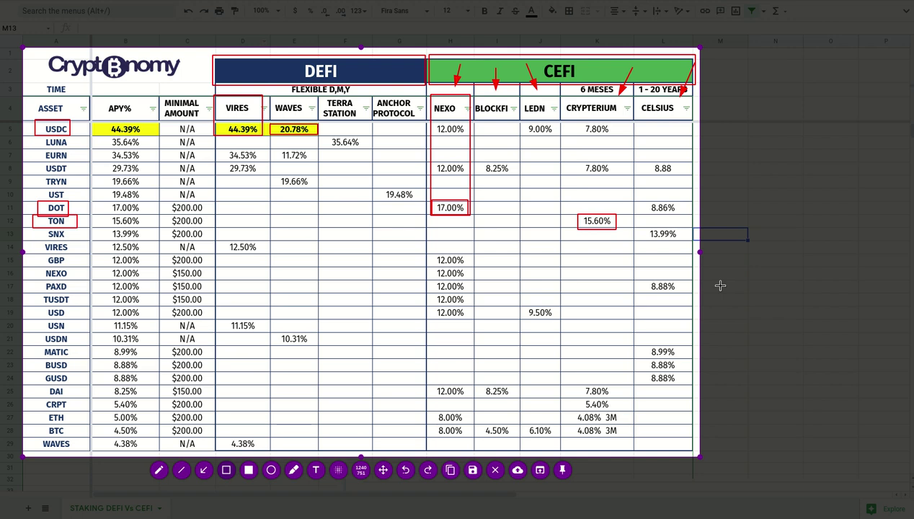
- Close the annotated capture and drag the Celsius rates screenshot into place below the staking table
{"action": "key", "text": "Escape"}
{"action": "left_click", "coordinate": [792, 338]}
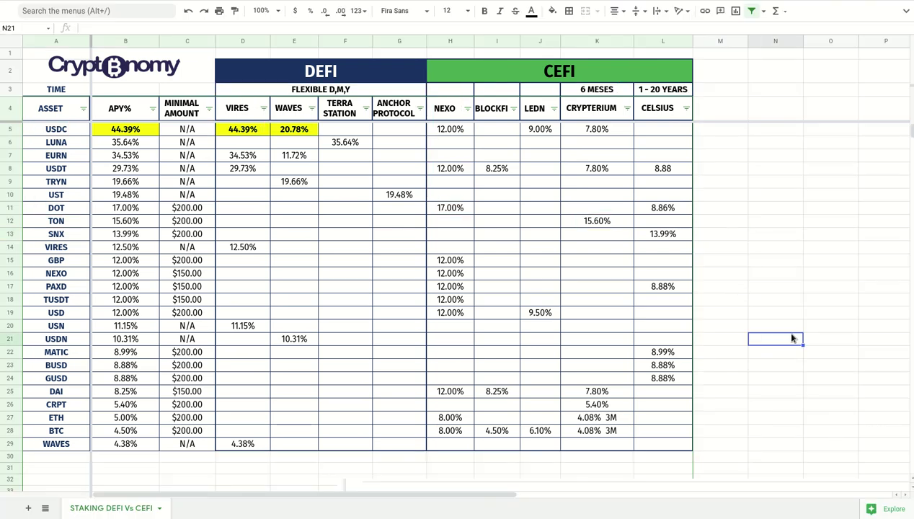
{"action": "scroll", "coordinate": [783, 313], "scroll_direction": "down", "scroll_amount": 5}
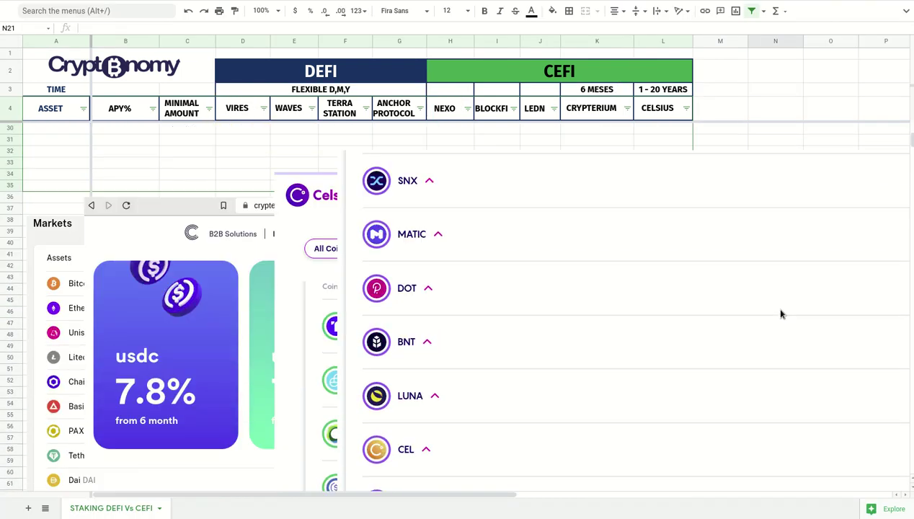
{"action": "left_click_drag", "start_coordinate": [581, 290], "coordinate": [300, 250]}
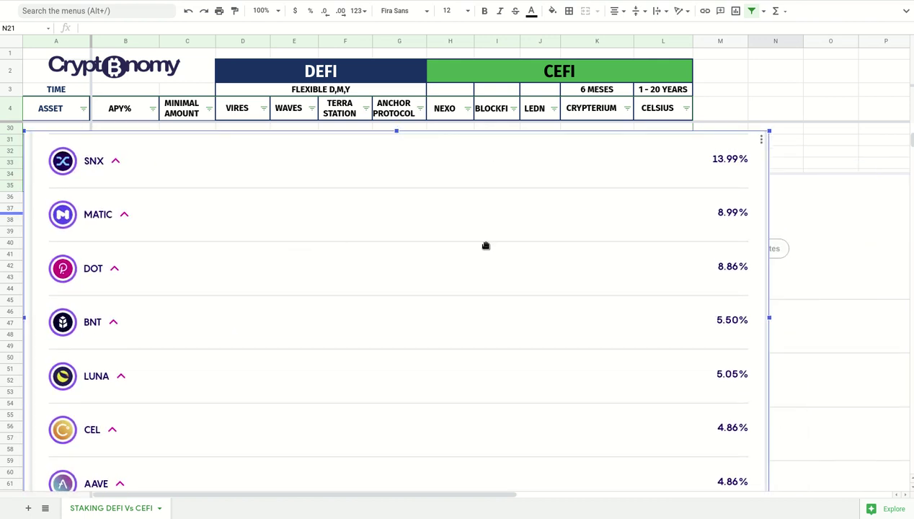
{"action": "left_click_drag", "start_coordinate": [461, 174], "coordinate": [494, 253]}
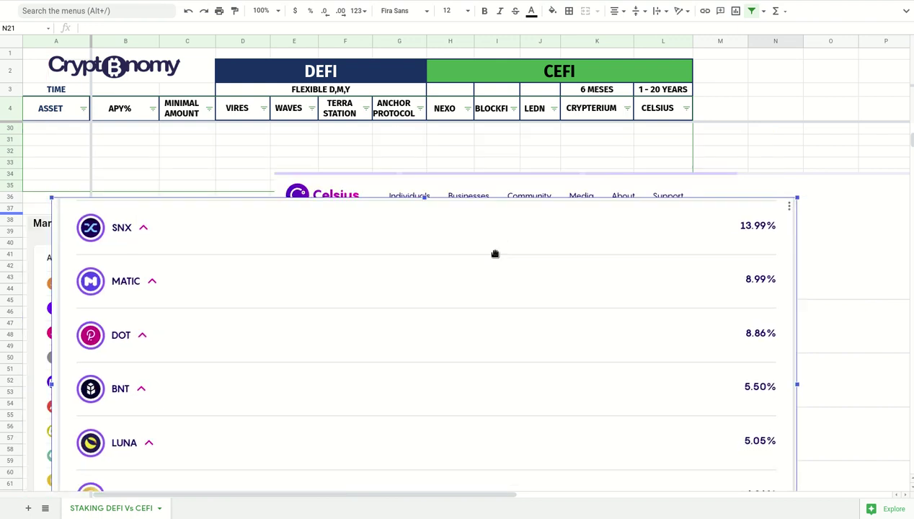
{"action": "left_click", "coordinate": [425, 154]}
{"action": "scroll", "coordinate": [517, 169], "scroll_direction": "up", "scroll_amount": 5}
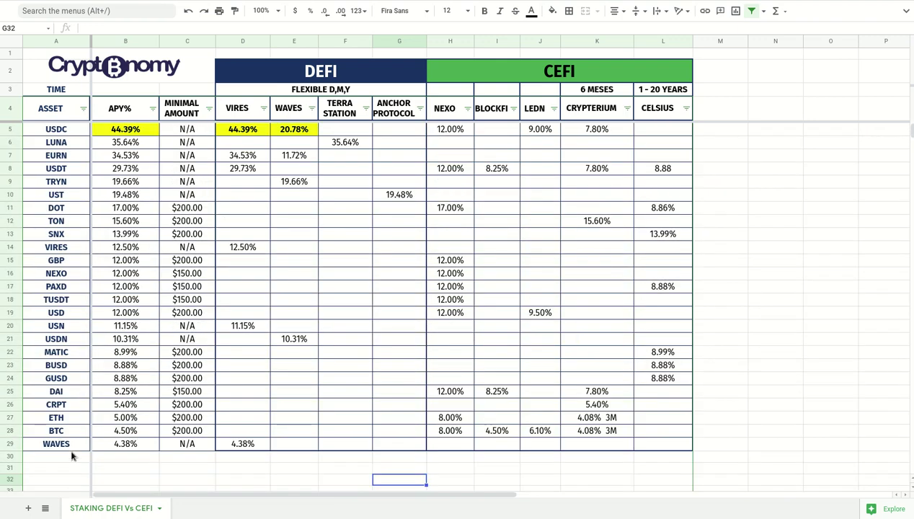
- Sort the staking table by ASSET from Z to A, then select the SNX row
{"action": "left_click", "coordinate": [84, 110]}
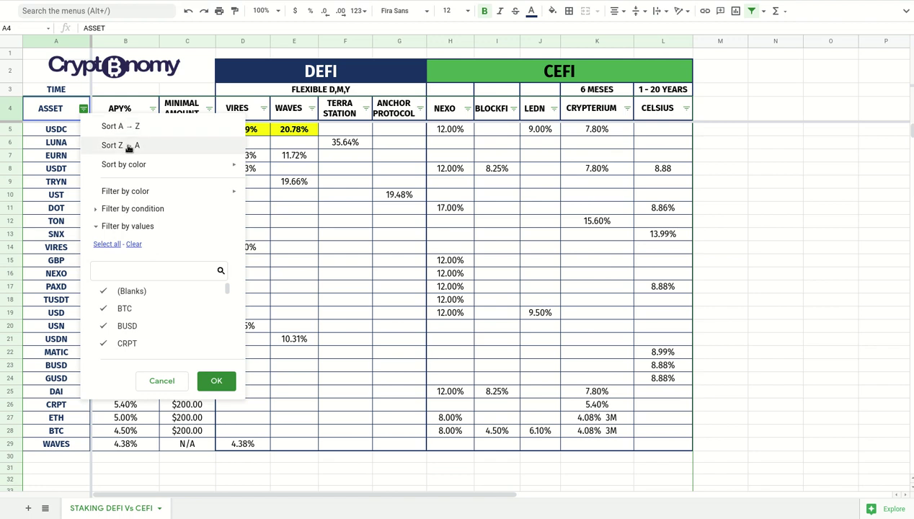
{"action": "left_click", "coordinate": [129, 145]}
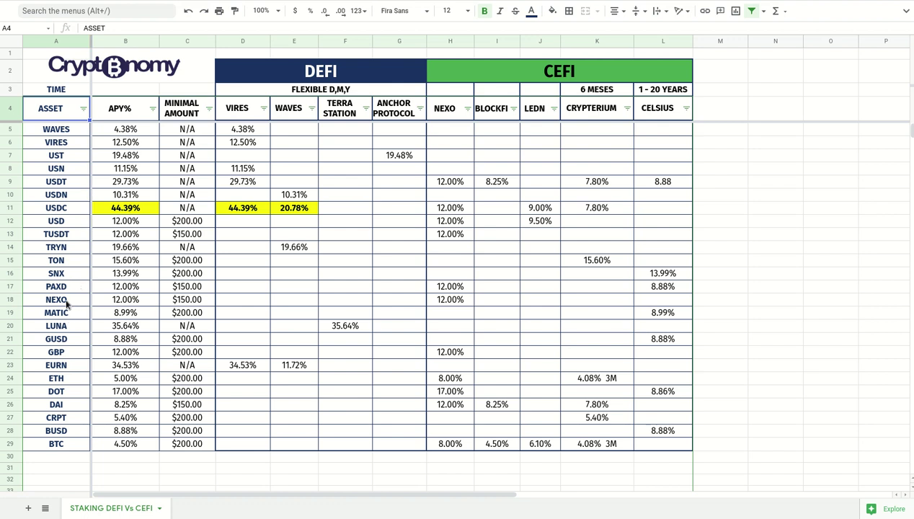
{"action": "left_click", "coordinate": [12, 276]}
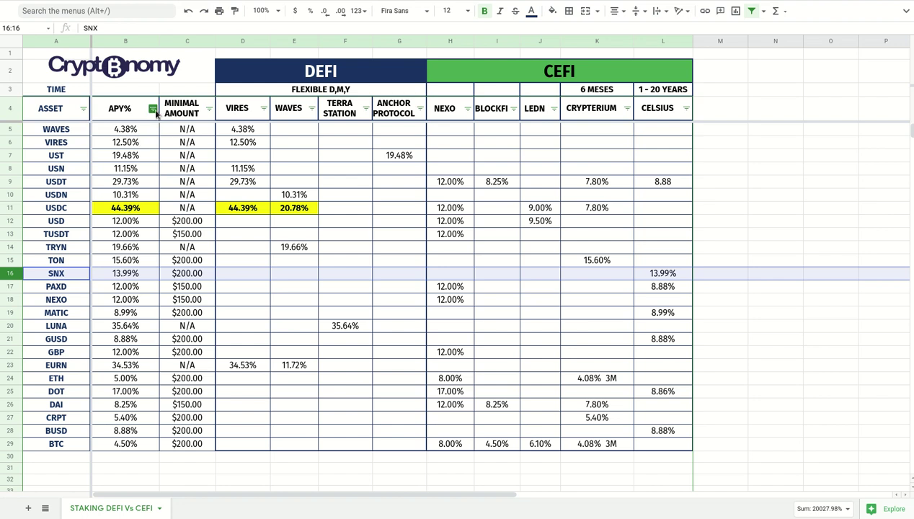
- Sort the staking table by APY% descending so USDC at 44.39% tops the list
{"action": "left_click", "coordinate": [153, 108]}
{"action": "left_click", "coordinate": [209, 148]}
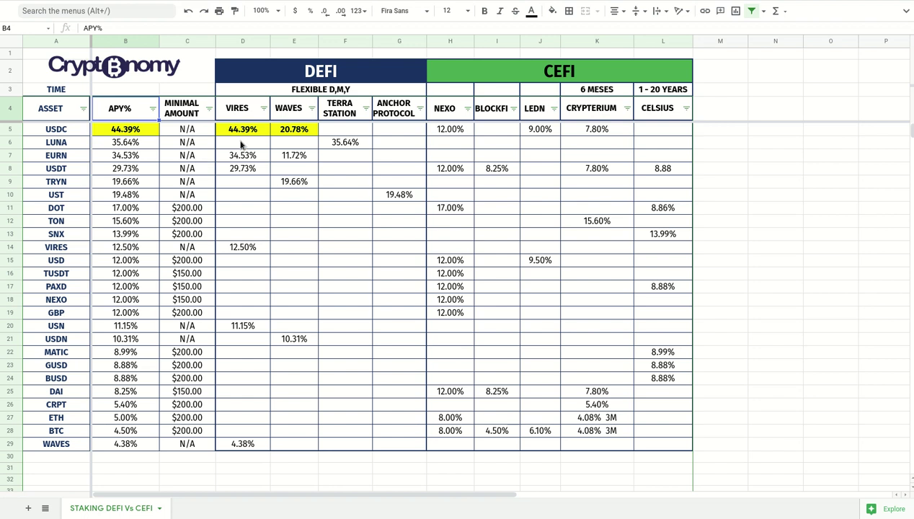
{"action": "left_click", "coordinate": [461, 209]}
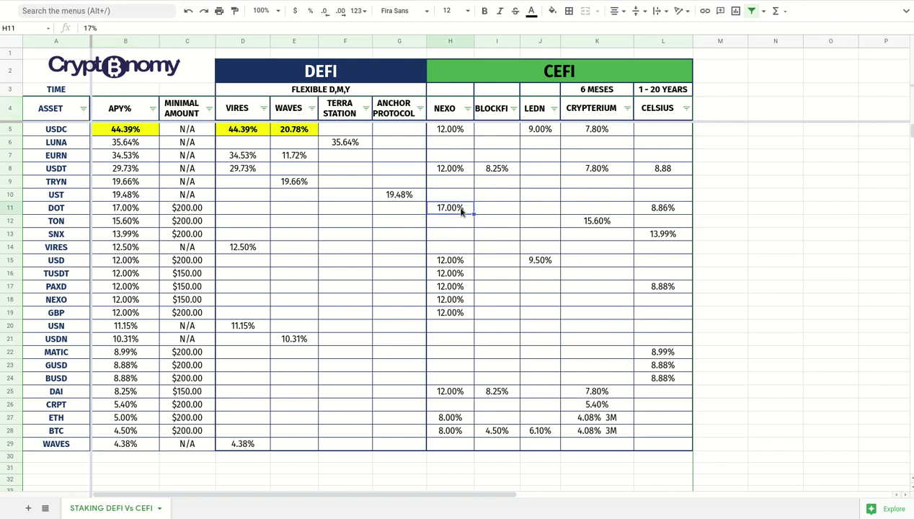
{"action": "left_click", "coordinate": [242, 131]}
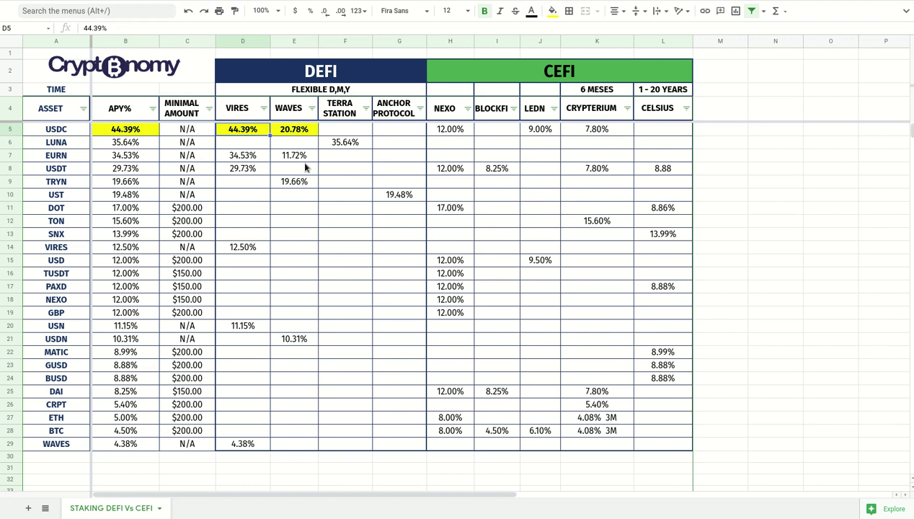
- Step through the row 4 CeFi headers from NEXO to CELSIUS and back to LEDN
{"action": "mouse_move", "coordinate": [303, 516]}
{"action": "left_click", "coordinate": [440, 108]}
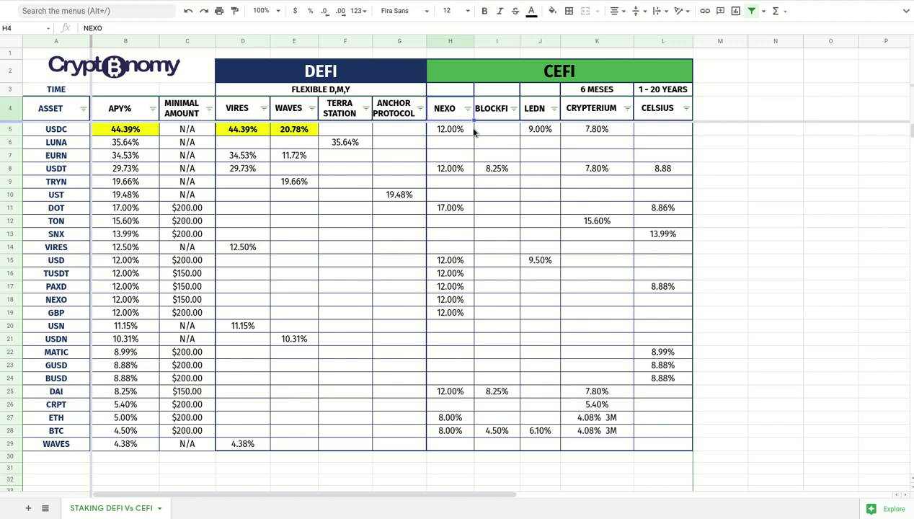
{"action": "key", "text": "Right"}
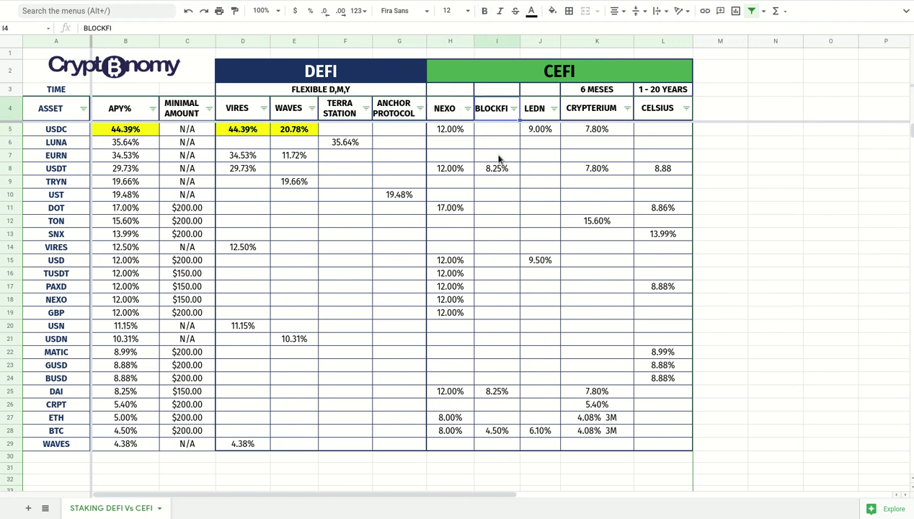
{"action": "key", "text": "Right"}
{"action": "key", "text": "Right"}
{"action": "key", "text": "Right"}
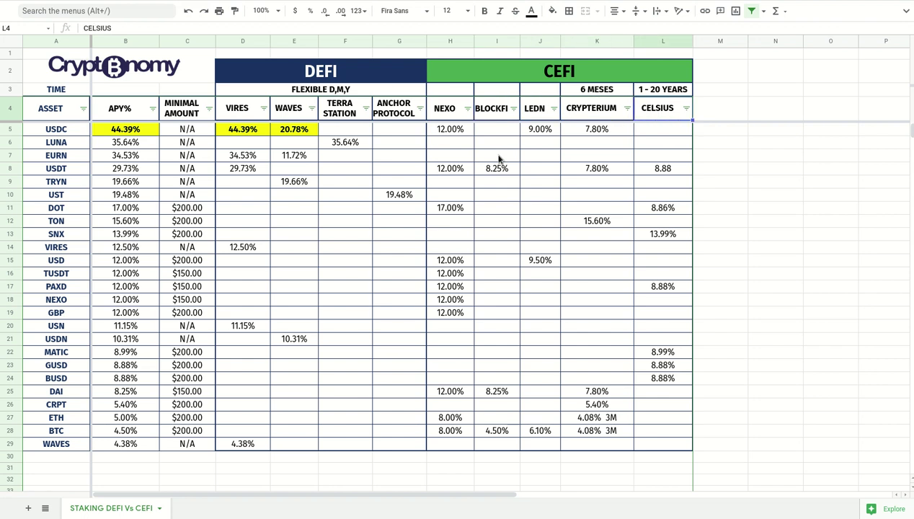
{"action": "key", "text": "Left"}
{"action": "key", "text": "Left"}
{"action": "key", "text": "Left"}
{"action": "key", "text": "Left"}
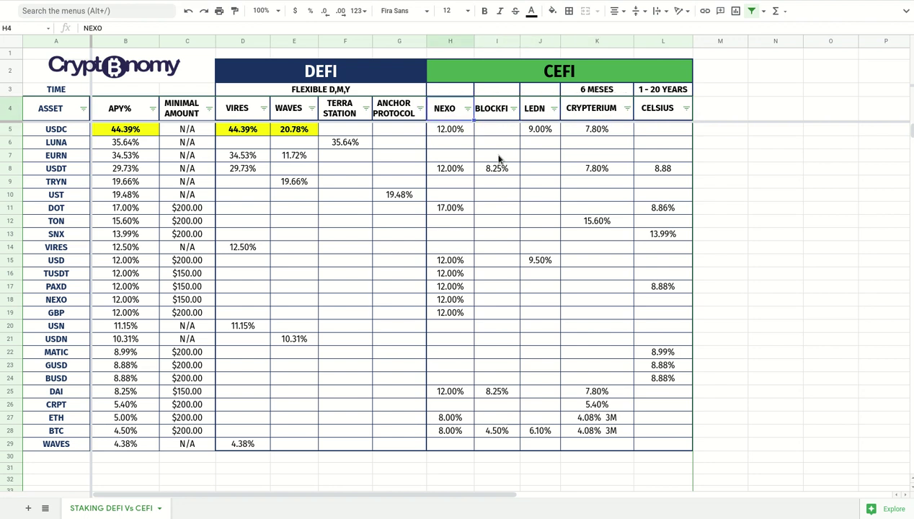
{"action": "key", "text": "Right"}
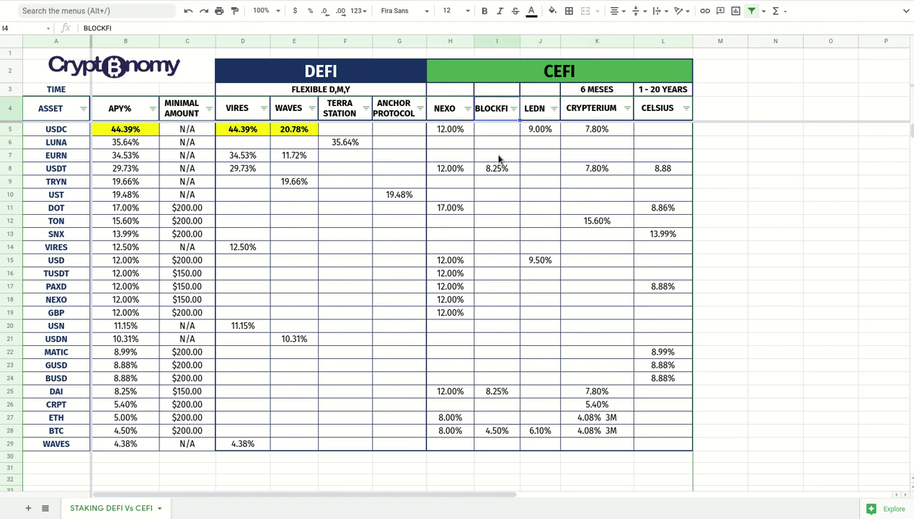
{"action": "key", "text": "Right"}
{"action": "key", "text": "Right"}
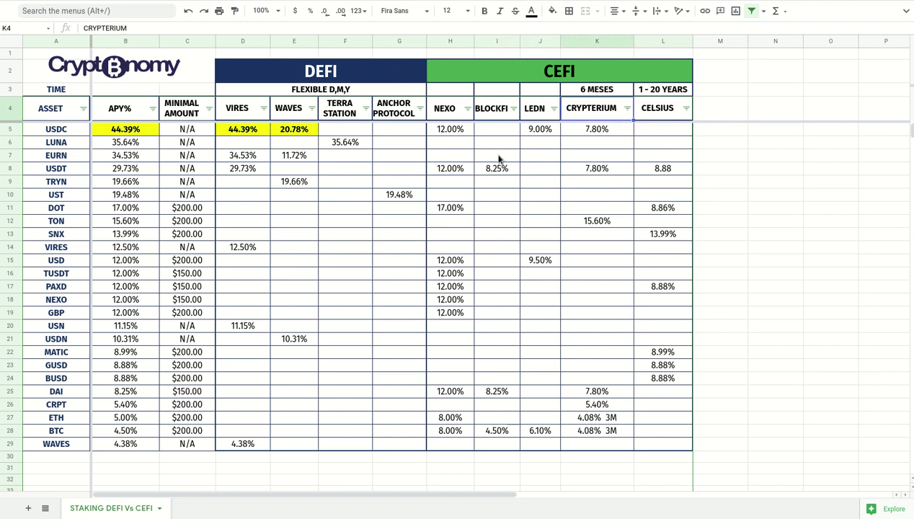
{"action": "key", "text": "Right"}
{"action": "key", "text": "Left"}
{"action": "key", "text": "Left"}
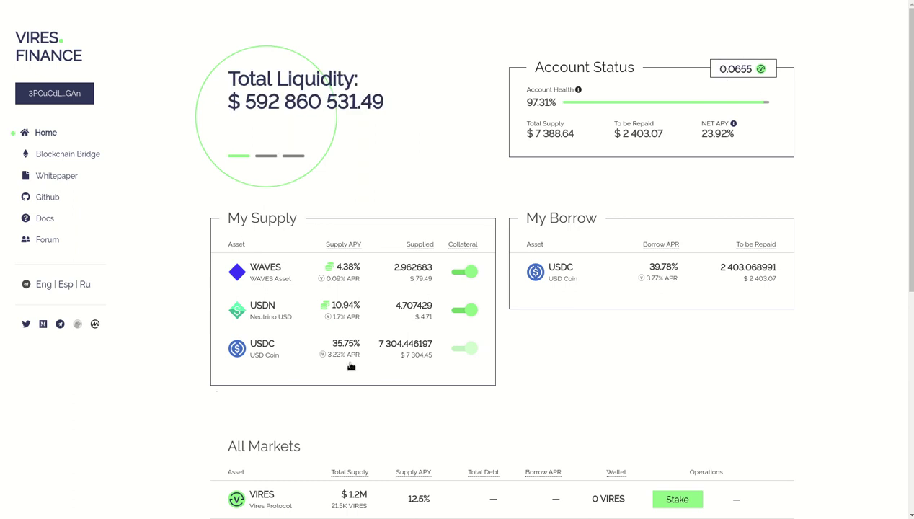
{"action": "scroll", "coordinate": [525, 366], "scroll_direction": "down", "scroll_amount": 2}
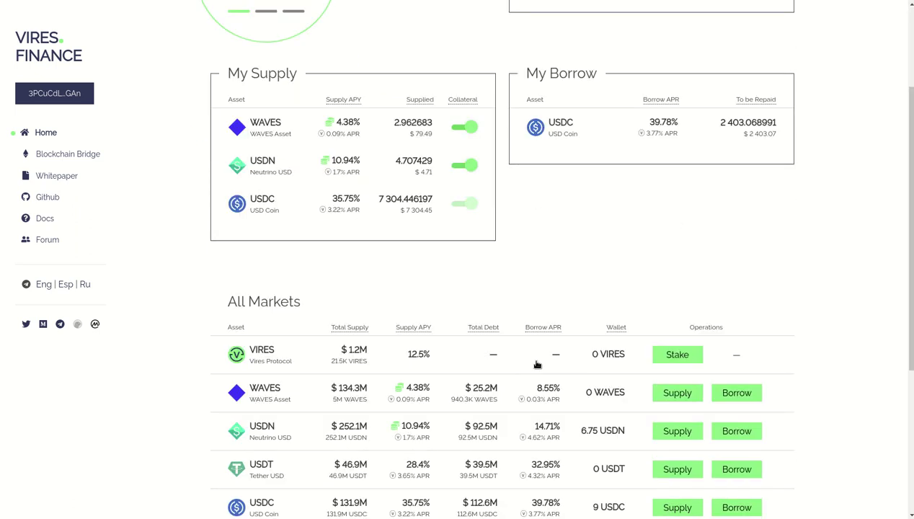
{"action": "scroll", "coordinate": [536, 365], "scroll_direction": "down", "scroll_amount": 3}
{"action": "scroll", "coordinate": [536, 365], "scroll_direction": "down", "scroll_amount": 2}
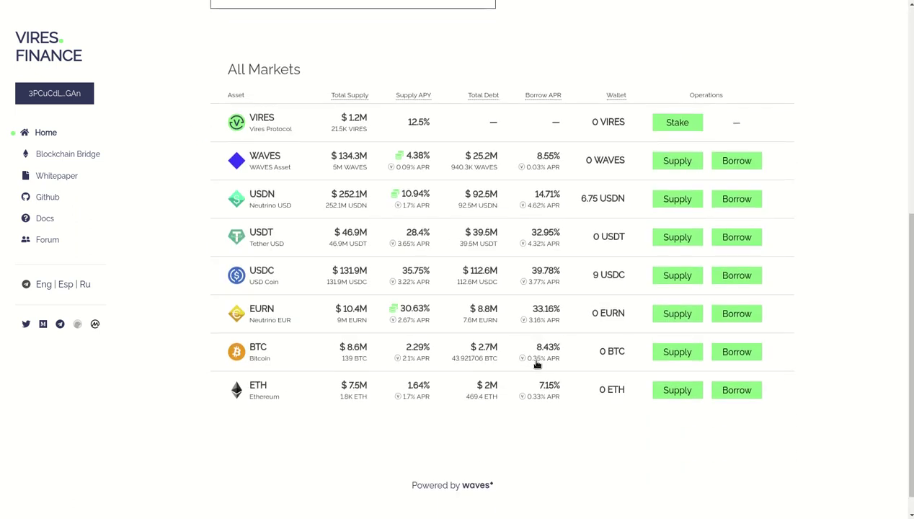
{"action": "scroll", "coordinate": [537, 365], "scroll_direction": "up", "scroll_amount": 6}
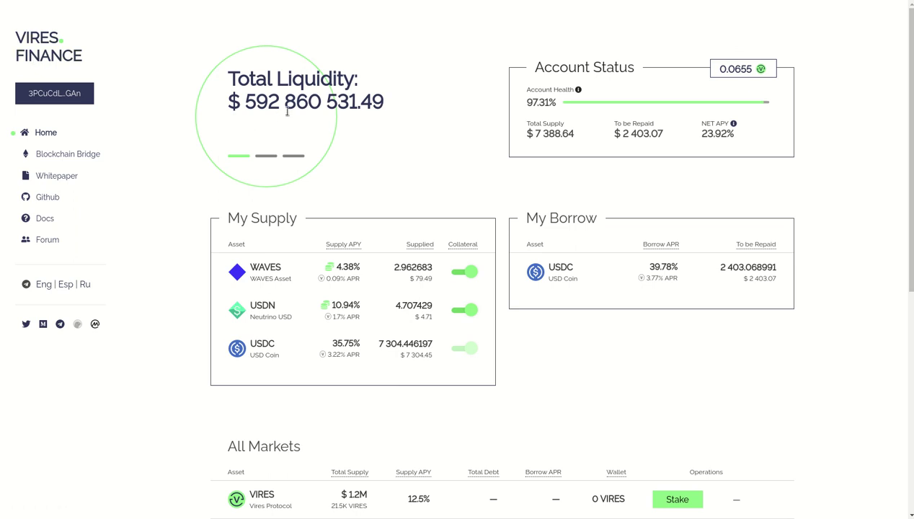
{"action": "left_click", "coordinate": [275, 156]}
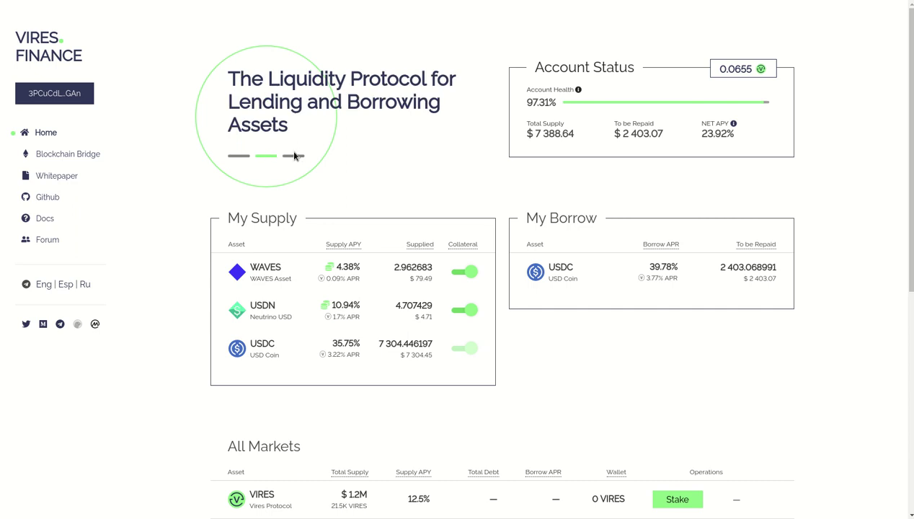
{"action": "left_click", "coordinate": [295, 157]}
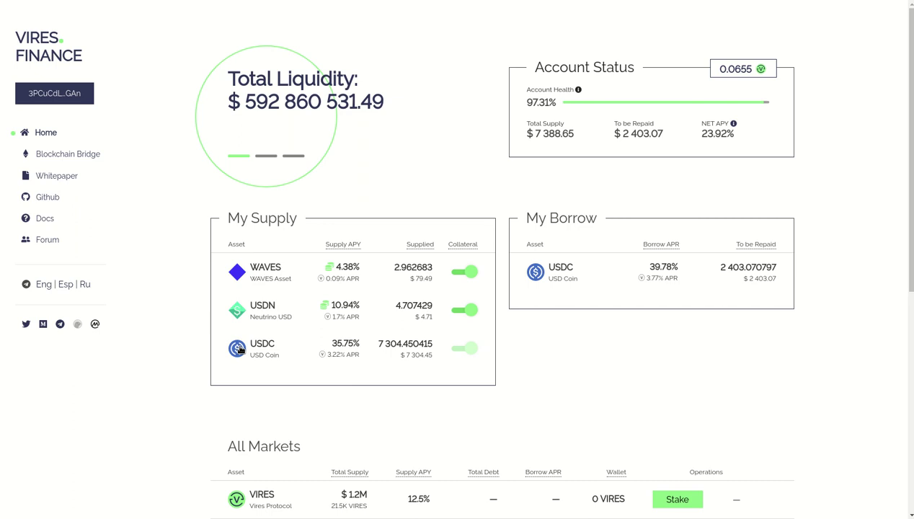
{"action": "mouse_move", "coordinate": [538, 508]}
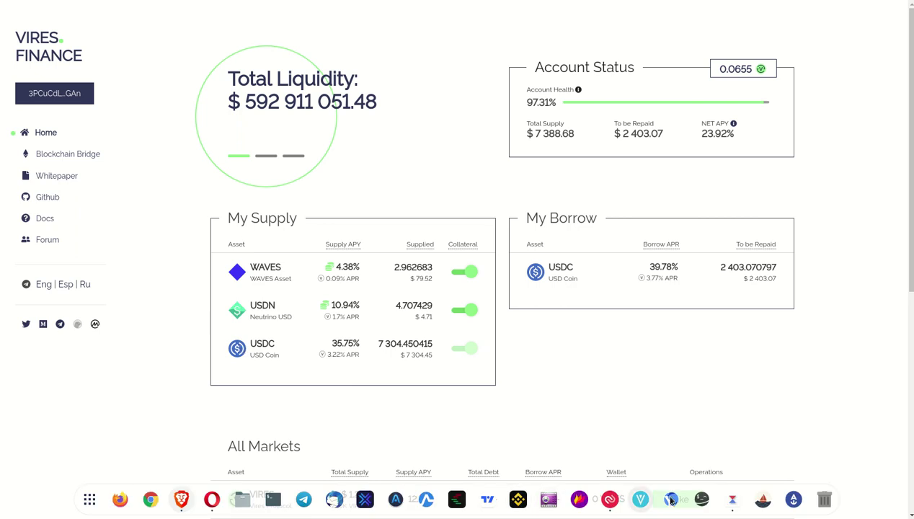
- View the USDC/USDN market in Waves.Exchange, then open the WX Token IDO page
{"action": "left_click", "coordinate": [732, 500]}
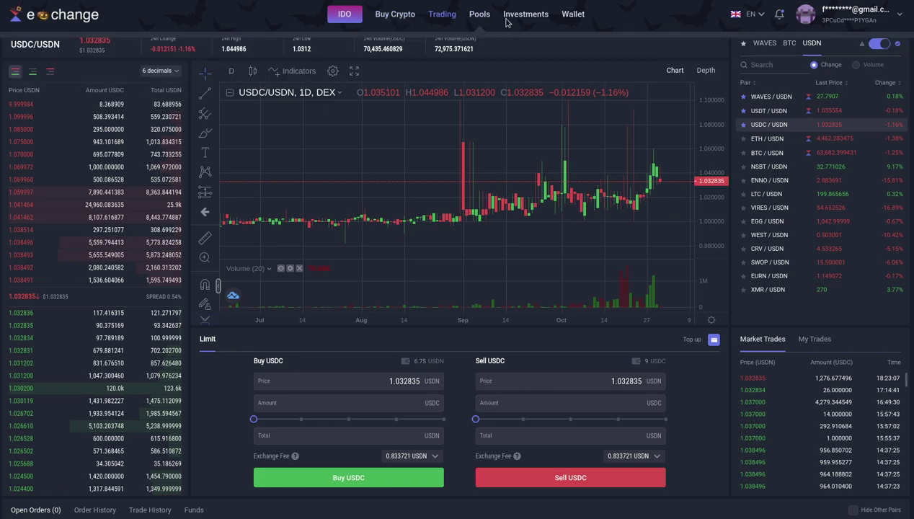
{"action": "mouse_move", "coordinate": [527, 21]}
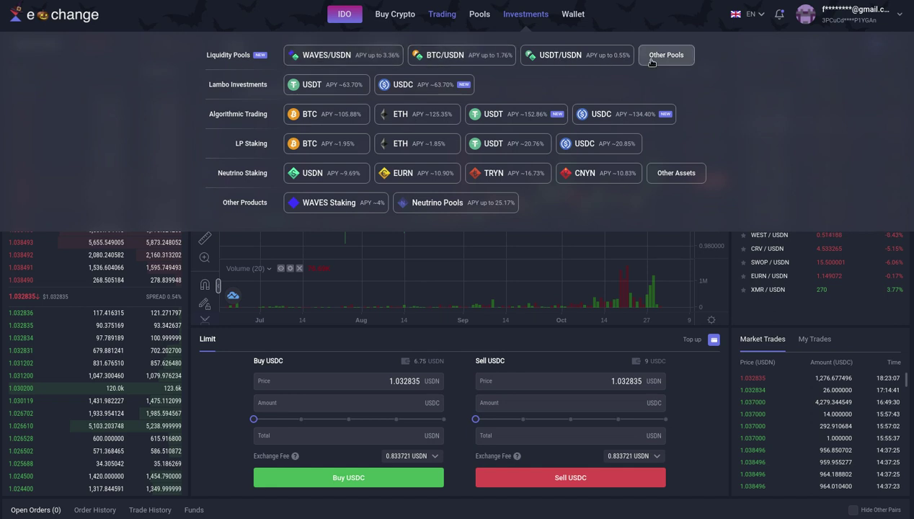
{"action": "left_click", "coordinate": [345, 16]}
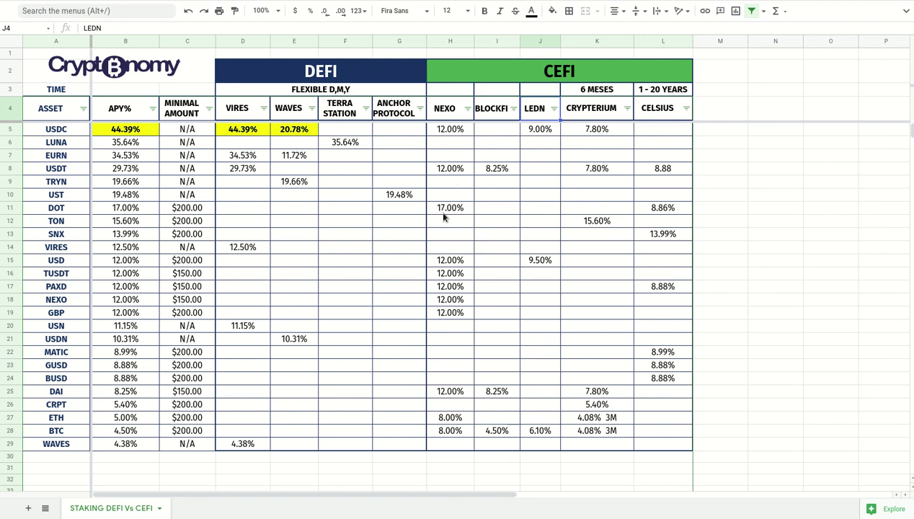
- Select the DOT row, then cell D5 holding the 44.39% Vires USDC rate
{"action": "left_click", "coordinate": [12, 209]}
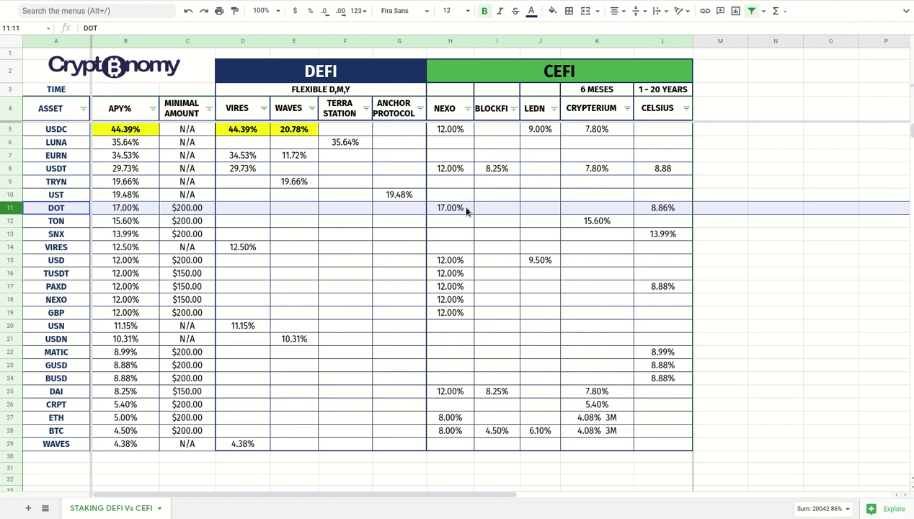
{"action": "left_click", "coordinate": [243, 133]}
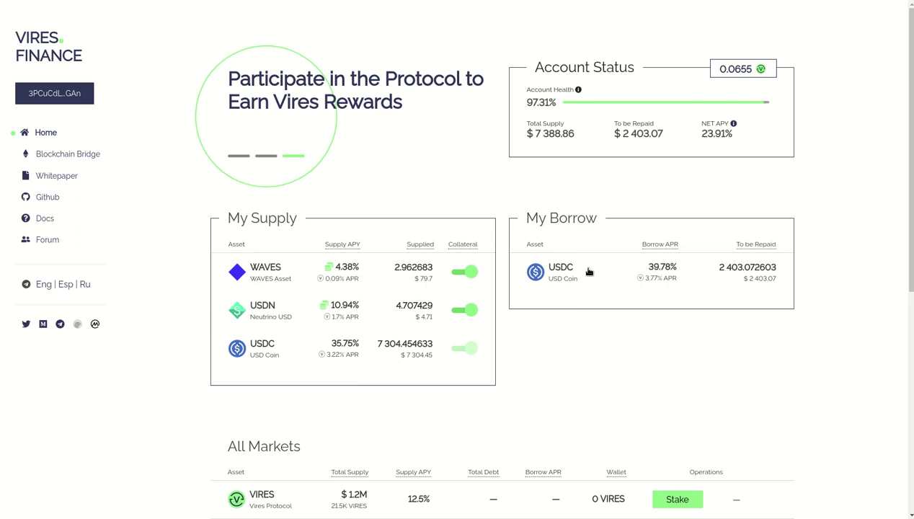
{"action": "triple_click", "coordinate": [549, 223]}
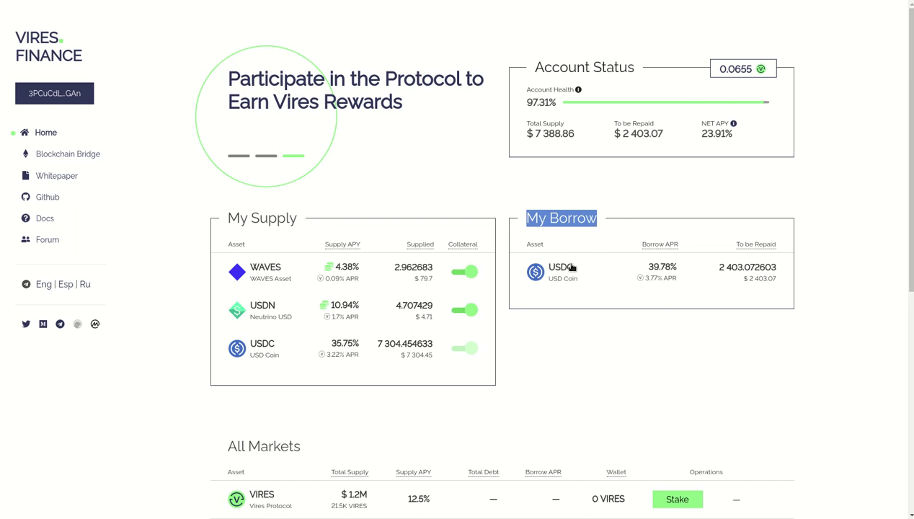
{"action": "left_click_drag", "start_coordinate": [644, 267], "coordinate": [684, 271]}
{"action": "left_click", "coordinate": [684, 271]}
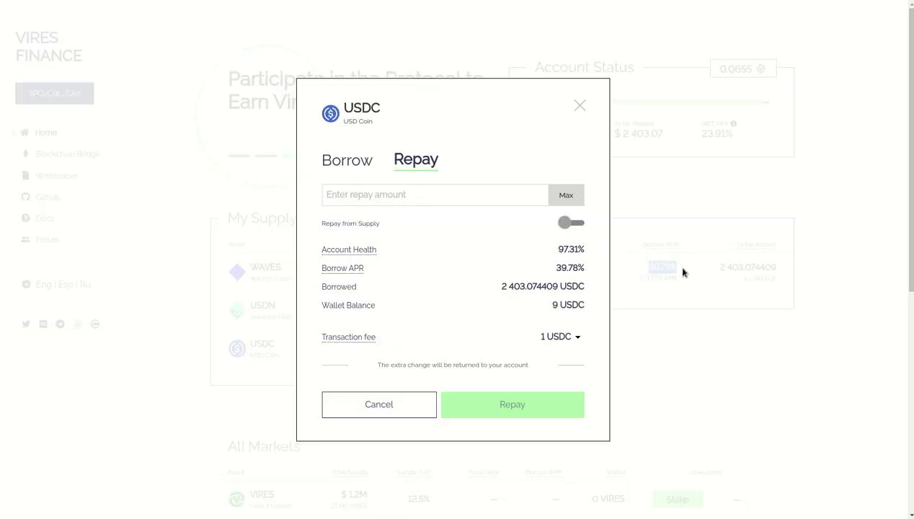
{"action": "left_click", "coordinate": [579, 106]}
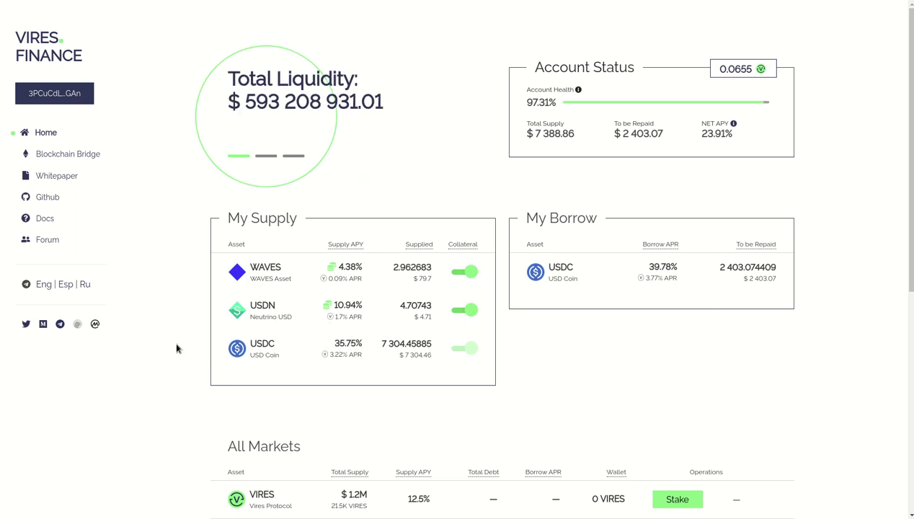
{"action": "key", "text": "ctrl+a"}
{"action": "left_click", "coordinate": [401, 388]}
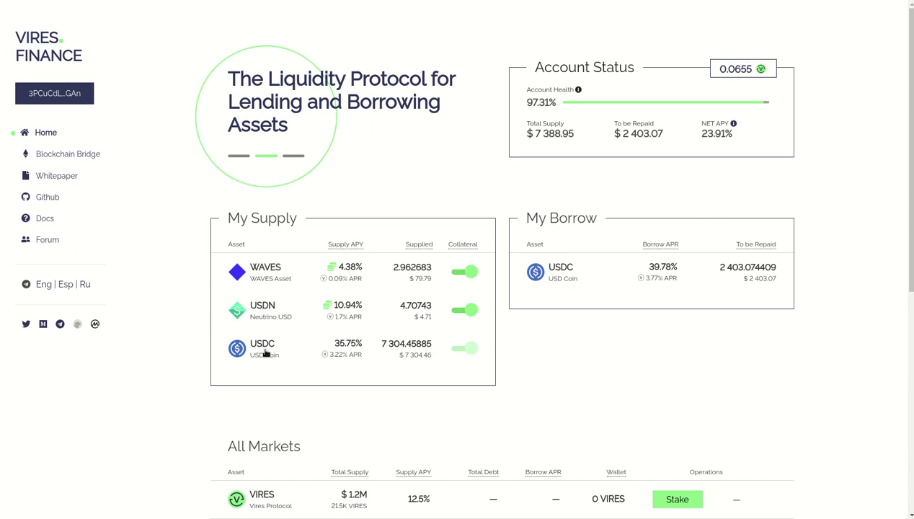
{"action": "scroll", "coordinate": [281, 352], "scroll_direction": "down", "scroll_amount": 5}
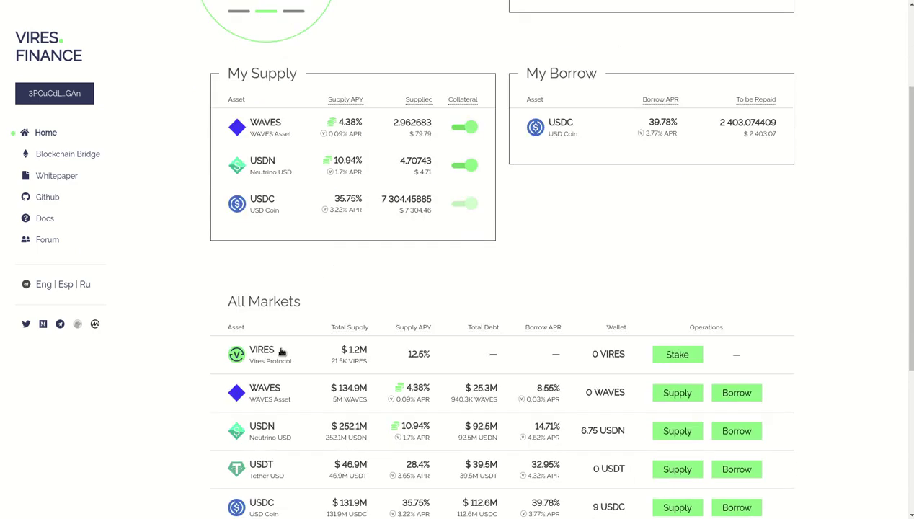
{"action": "scroll", "coordinate": [281, 352], "scroll_direction": "up", "scroll_amount": 5}
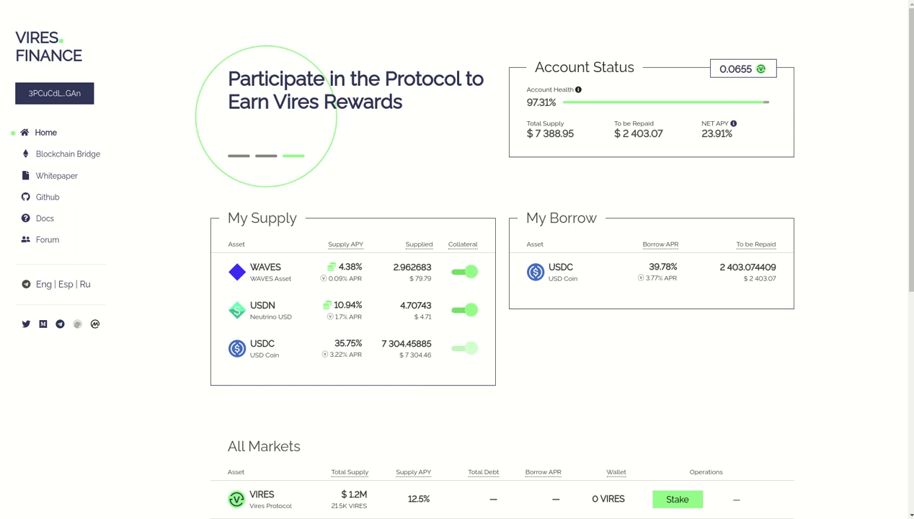
{"action": "left_click", "coordinate": [674, 1]}
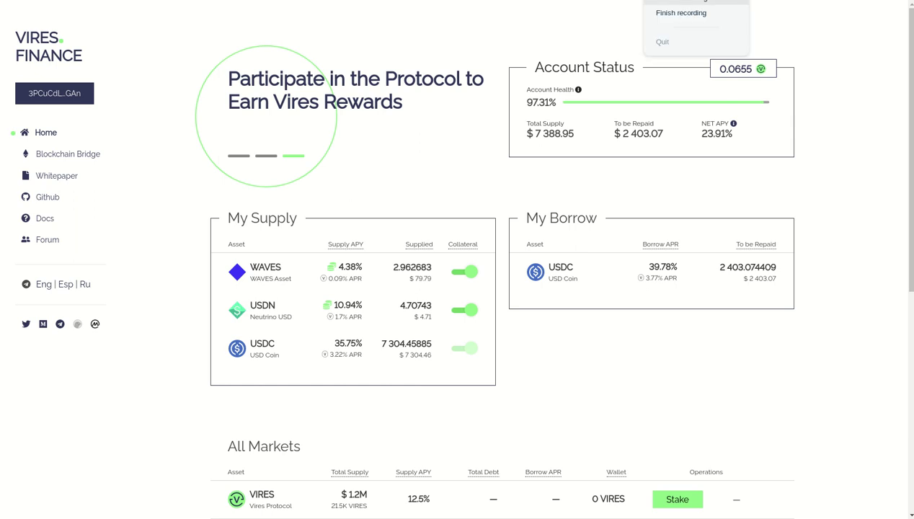